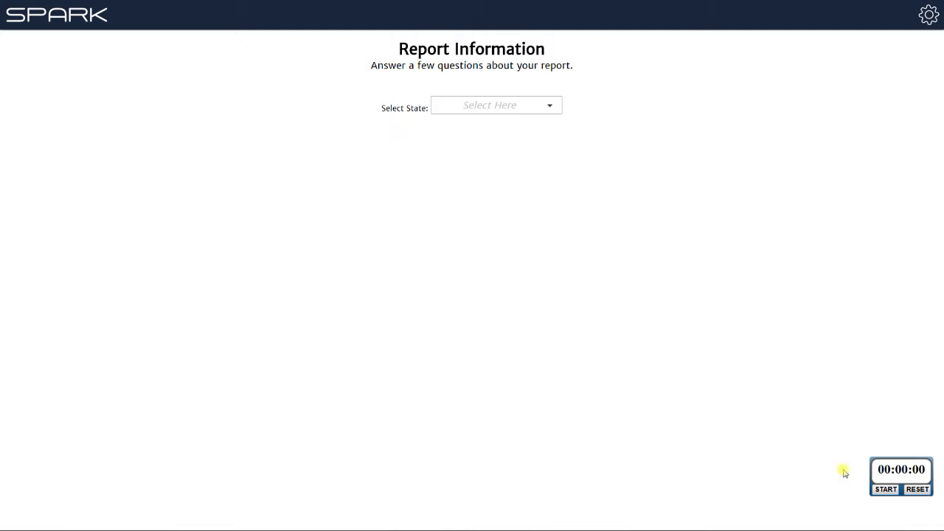
Step: Set up an AZ, ARMLS report on the UAD 1004 - SFR form, effective 07/07/2016
{"action": "left_click", "coordinate": [888, 490]}
{"action": "left_click", "coordinate": [539, 103]}
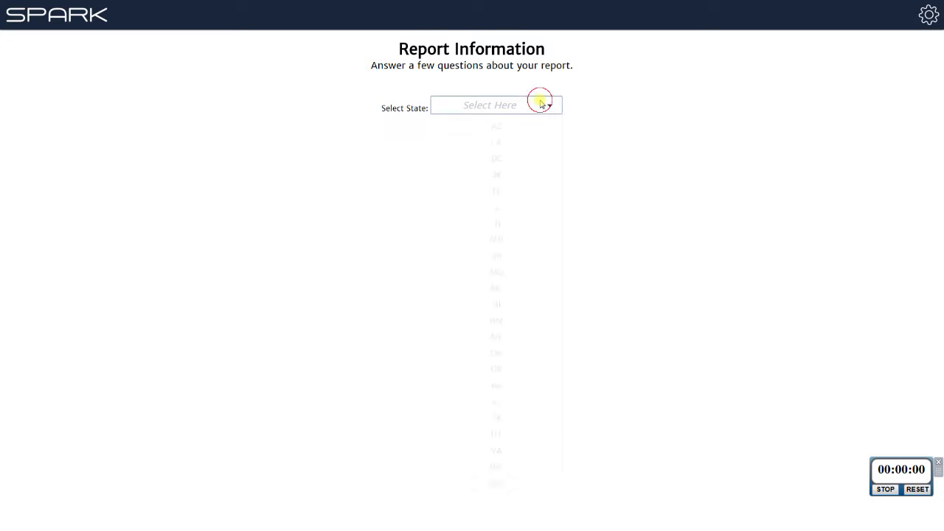
{"action": "left_click", "coordinate": [510, 129]}
{"action": "left_click", "coordinate": [511, 127]}
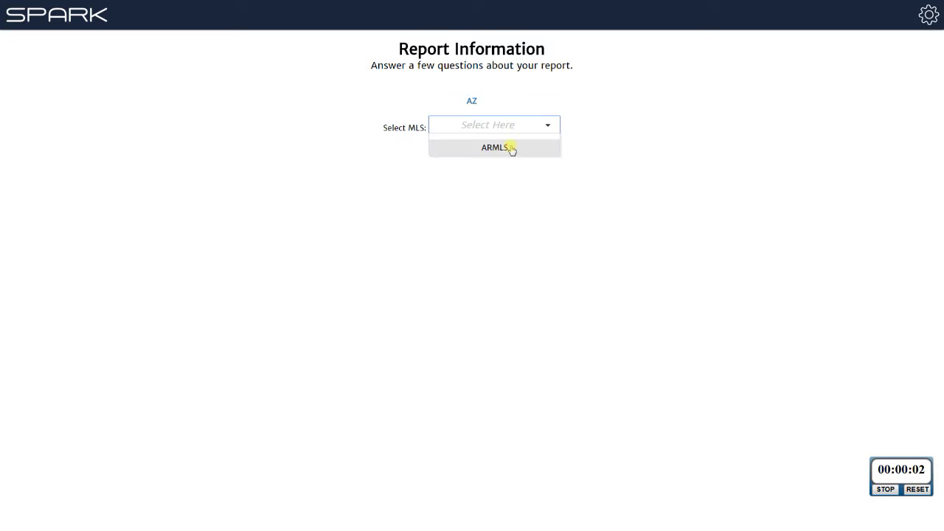
{"action": "left_click", "coordinate": [511, 146]}
{"action": "left_click", "coordinate": [527, 105]}
{"action": "left_click", "coordinate": [512, 129]}
{"action": "left_click", "coordinate": [514, 106]}
{"action": "left_click", "coordinate": [503, 128]}
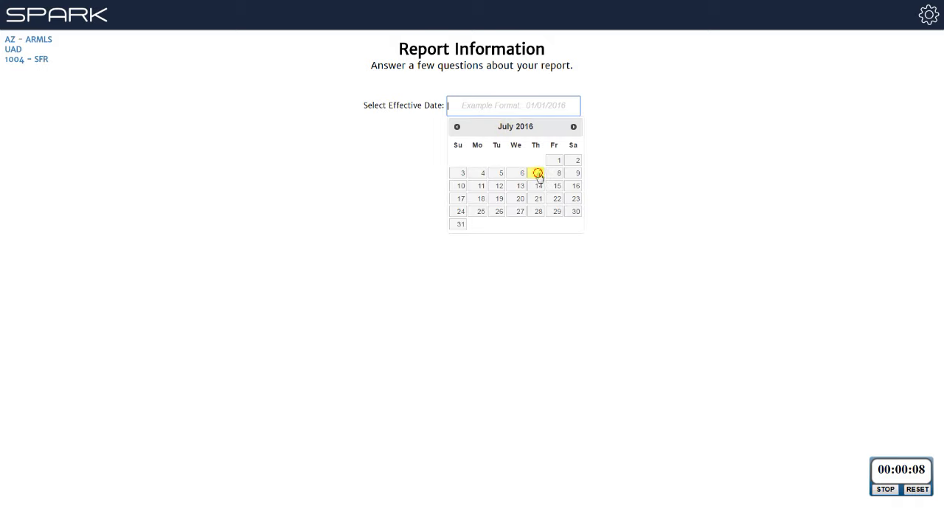
{"action": "left_click", "coordinate": [539, 174]}
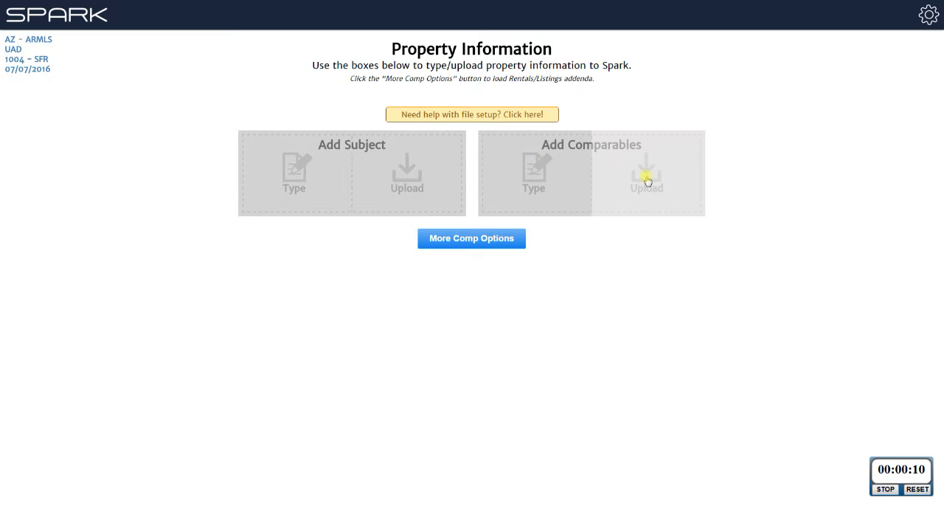
Step: Upload the comparables from 14_Comps.csv and start adding the subject property by hand
{"action": "left_click", "coordinate": [645, 177]}
{"action": "left_click", "coordinate": [176, 131]}
{"action": "double_click", "coordinate": [176, 131]}
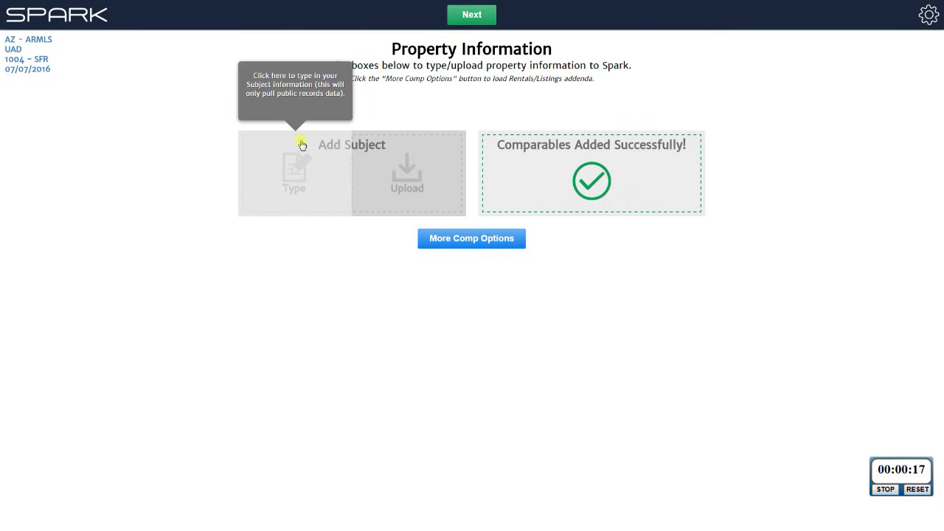
{"action": "left_click", "coordinate": [302, 180]}
{"action": "left_click", "coordinate": [350, 169]}
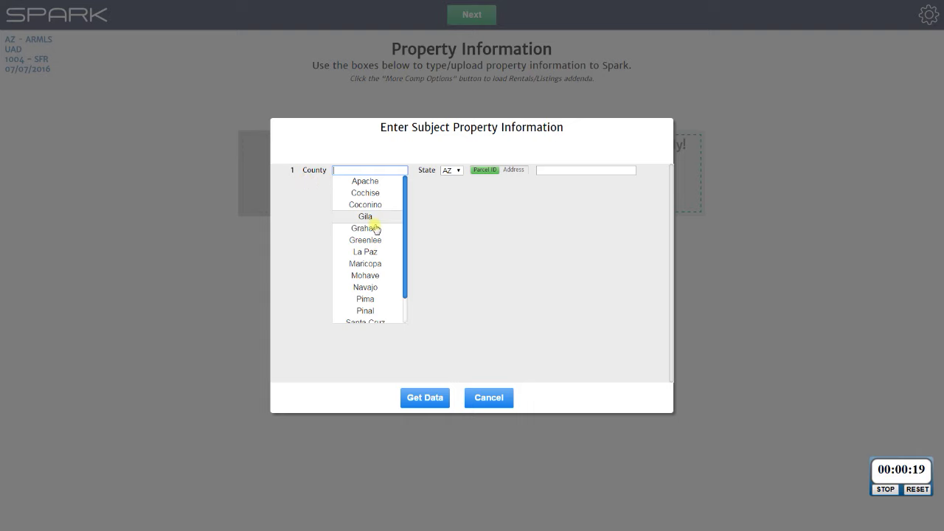
{"action": "left_click", "coordinate": [374, 266]}
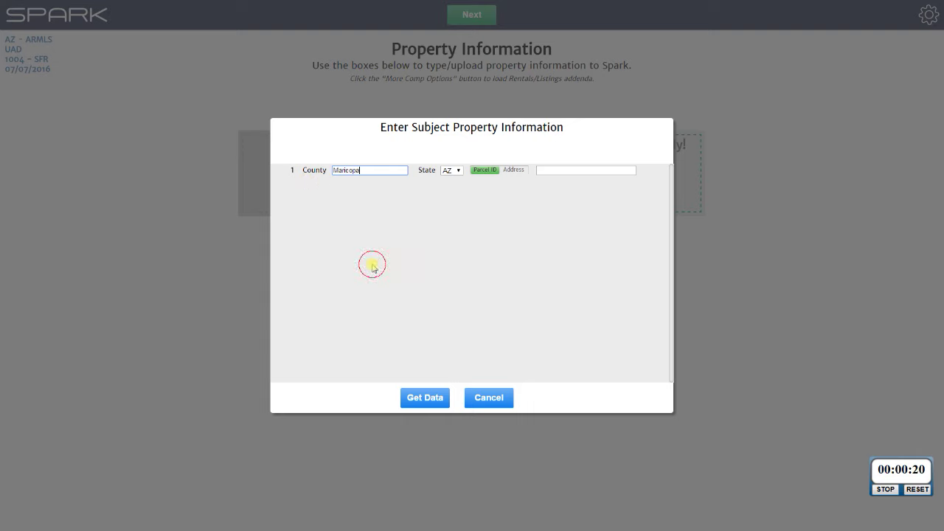
{"action": "left_click", "coordinate": [515, 171]}
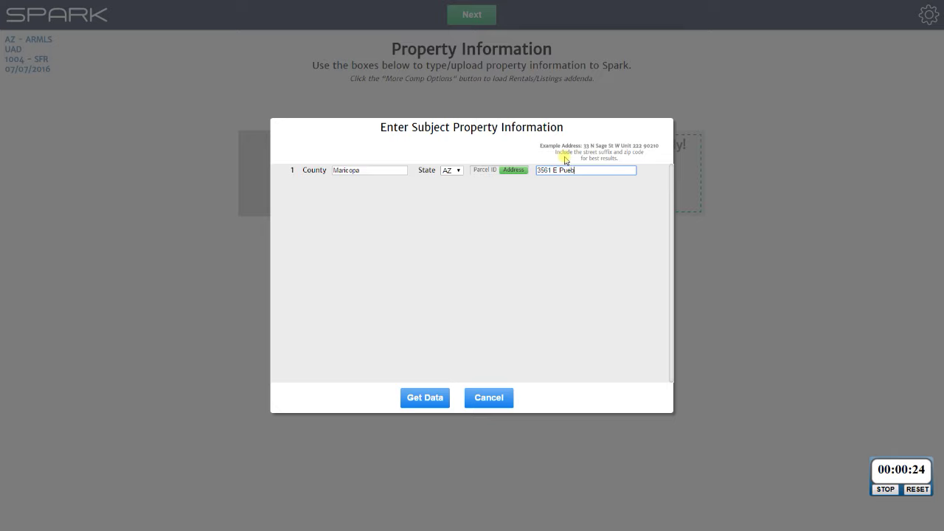
{"action": "left_click", "coordinate": [427, 398]}
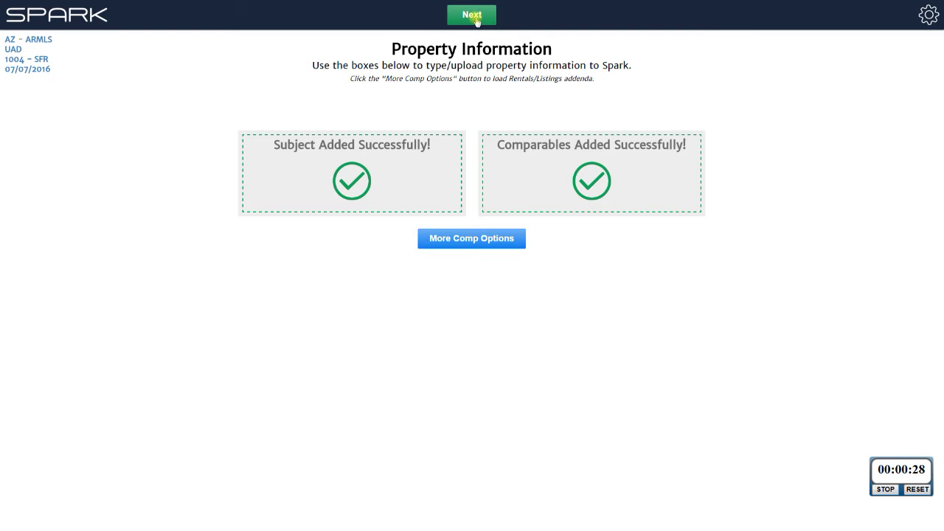
{"action": "left_click", "coordinate": [476, 16]}
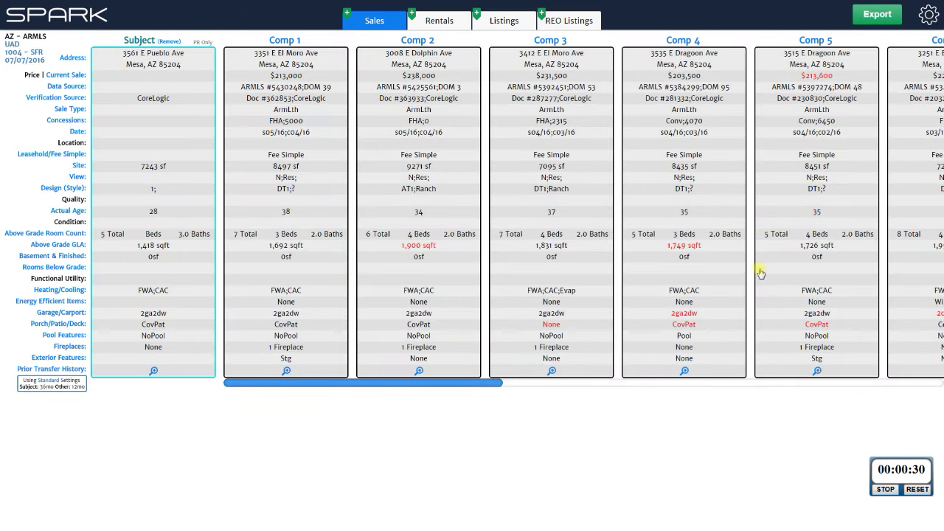
{"action": "left_click", "coordinate": [877, 14]}
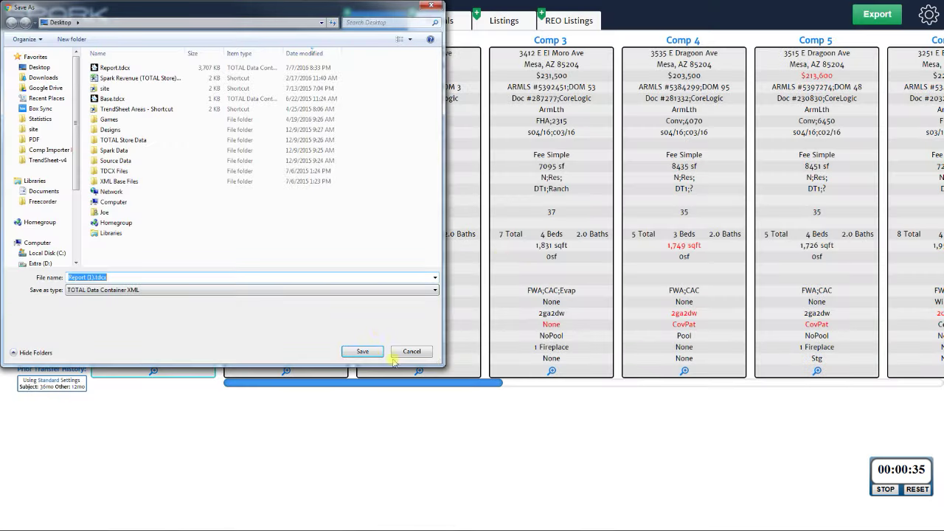
Step: Save the exported file and import it into TOTAL as a new report
{"action": "left_click", "coordinate": [366, 352]}
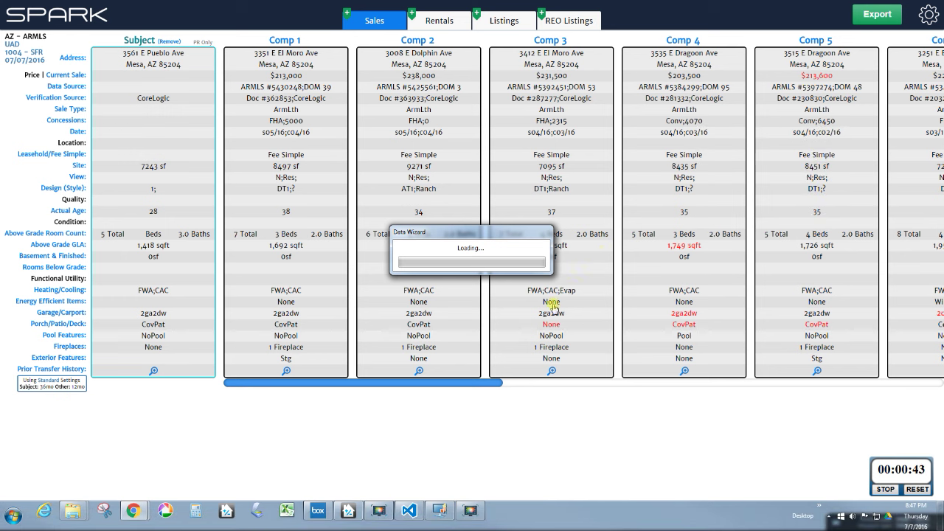
{"action": "left_click", "coordinate": [289, 236]}
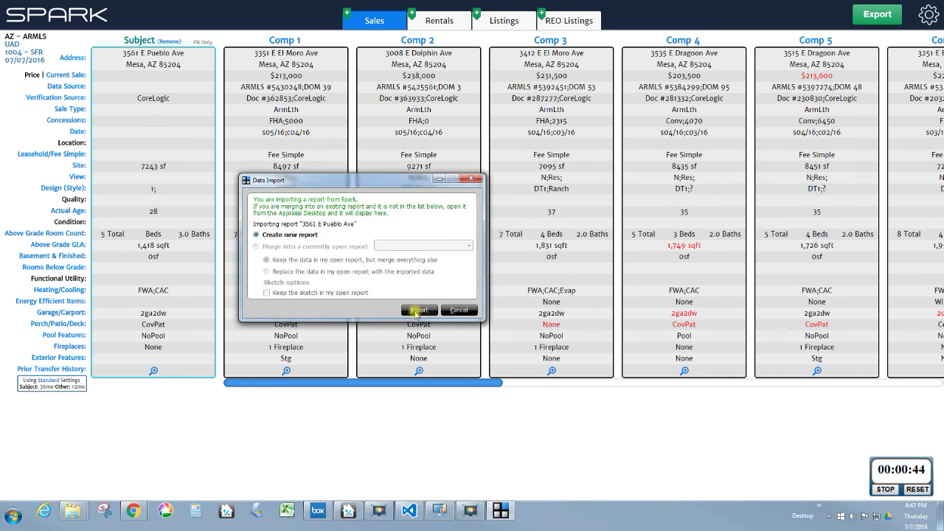
{"action": "left_click", "coordinate": [405, 311]}
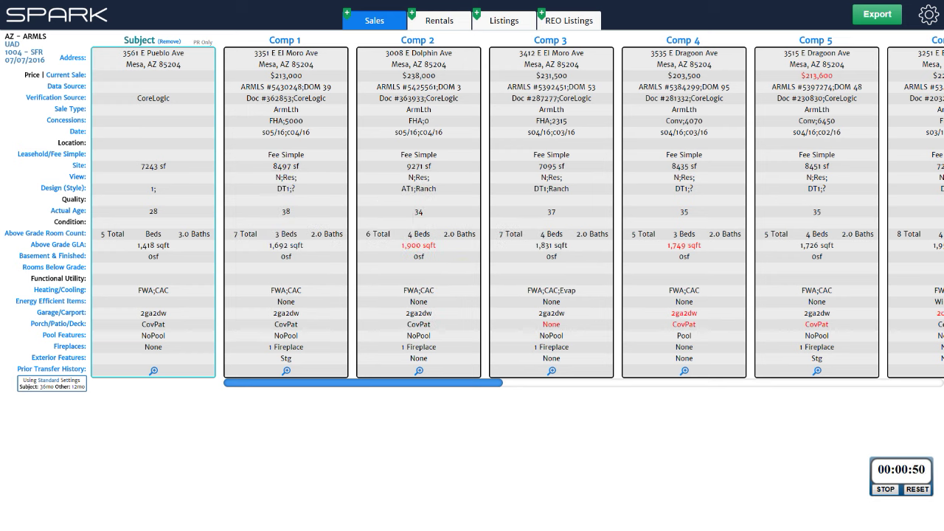
Step: Switch to the TOTAL window and show the Uniform Residential Appraisal Report form pages
{"action": "mouse_move", "coordinate": [21, 529]}
{"action": "mouse_move", "coordinate": [347, 511]}
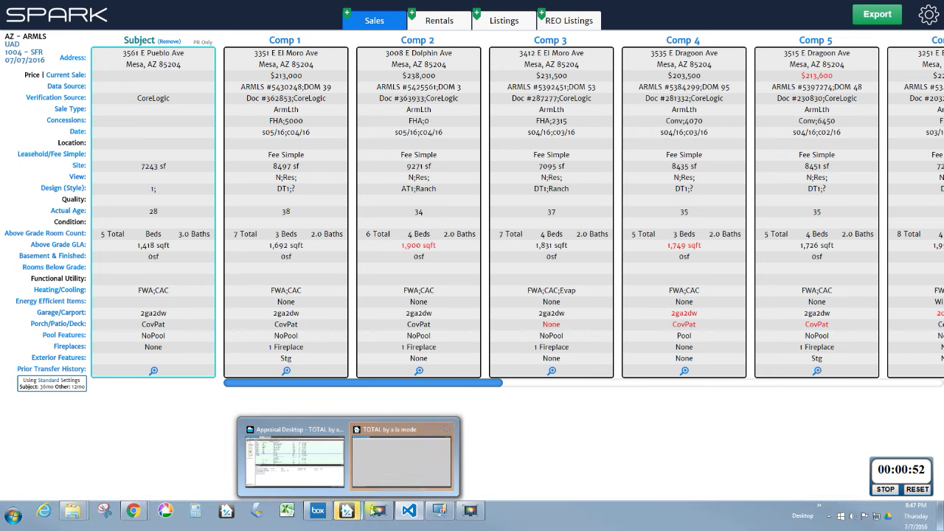
{"action": "left_click", "coordinate": [408, 473]}
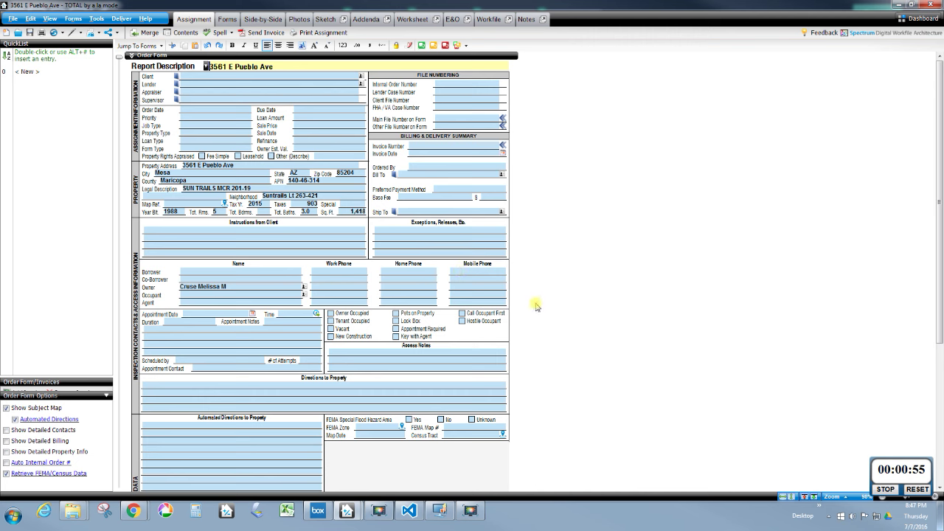
{"action": "left_click", "coordinate": [886, 489]}
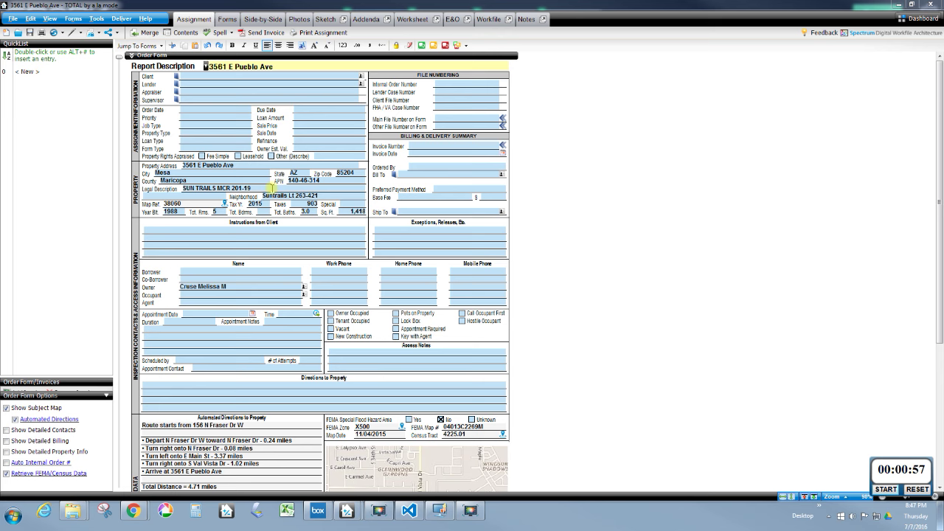
{"action": "left_click", "coordinate": [227, 19]}
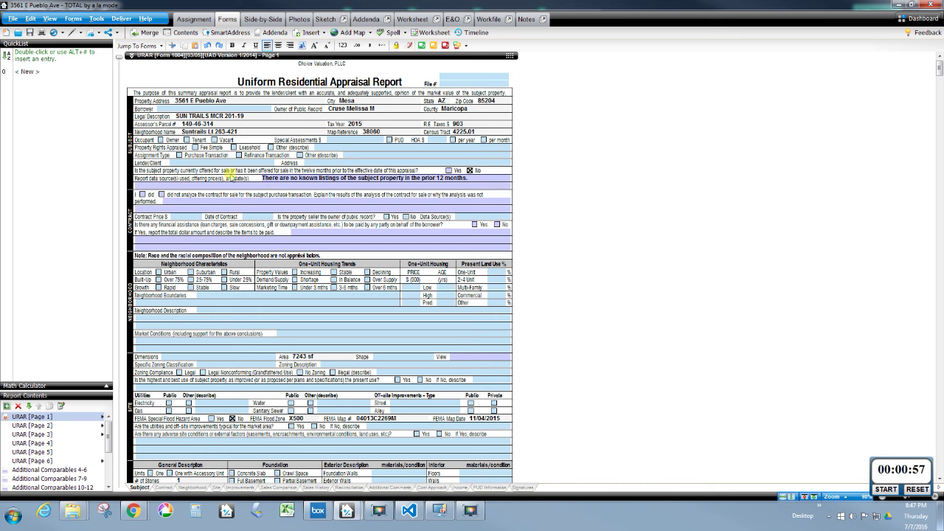
Step: Scroll down to page 2's sales comparison grid and prior sale history section
{"action": "scroll", "coordinate": [258, 220], "scroll_direction": "down", "scroll_amount": 6}
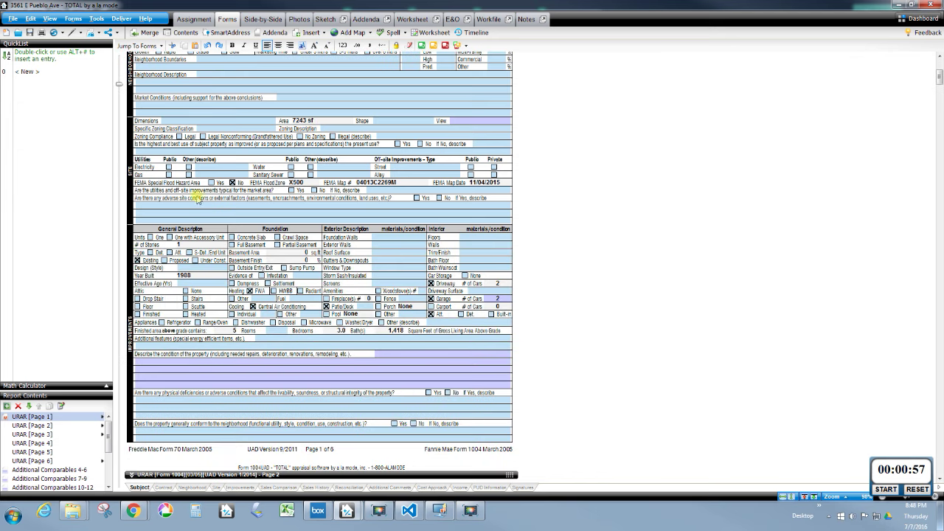
{"action": "scroll", "coordinate": [341, 195], "scroll_direction": "down", "scroll_amount": 3}
{"action": "scroll", "coordinate": [341, 195], "scroll_direction": "up", "scroll_amount": 2}
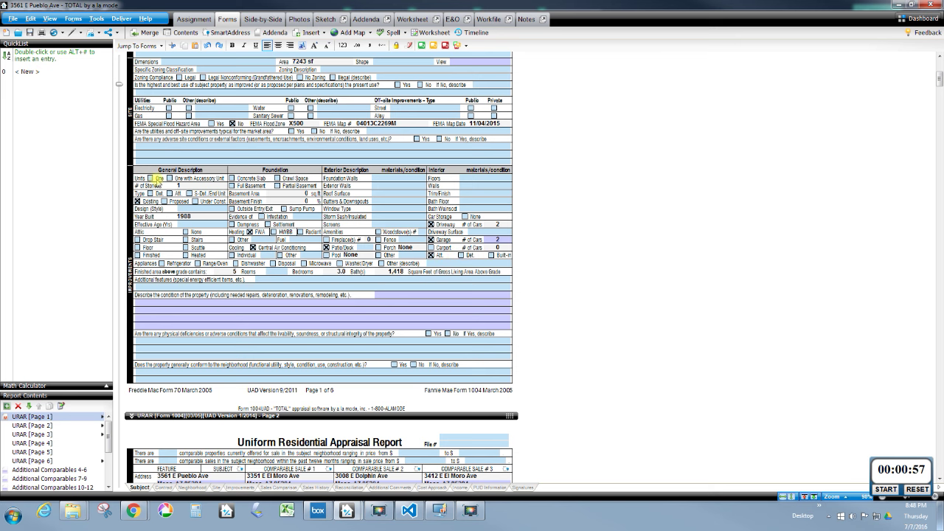
{"action": "scroll", "coordinate": [352, 244], "scroll_direction": "down", "scroll_amount": 4}
{"action": "scroll", "coordinate": [351, 245], "scroll_direction": "down", "scroll_amount": 4}
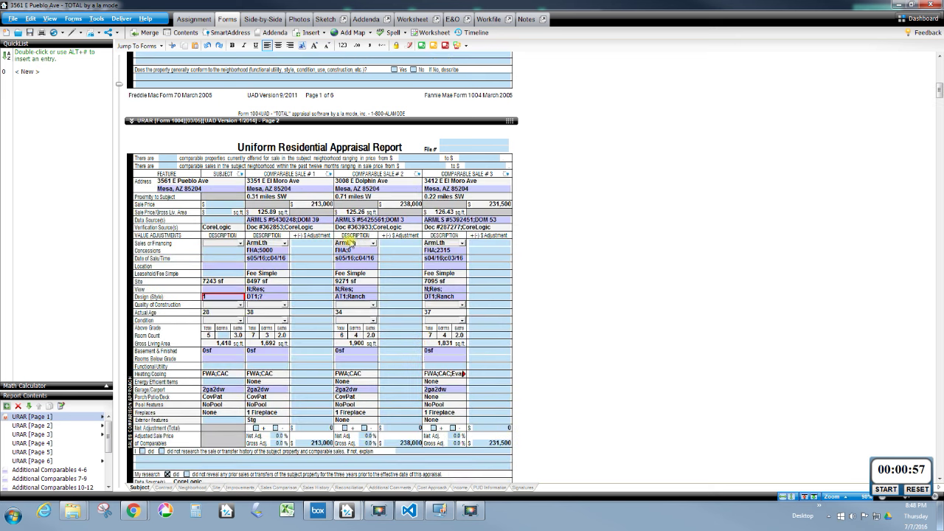
{"action": "scroll", "coordinate": [375, 227], "scroll_direction": "down", "scroll_amount": 1}
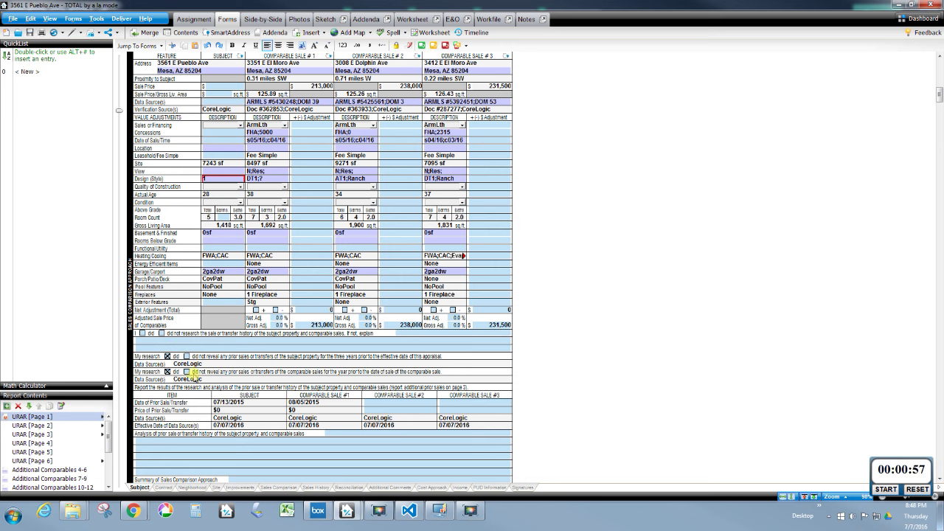
{"action": "scroll", "coordinate": [339, 379], "scroll_direction": "down", "scroll_amount": 2}
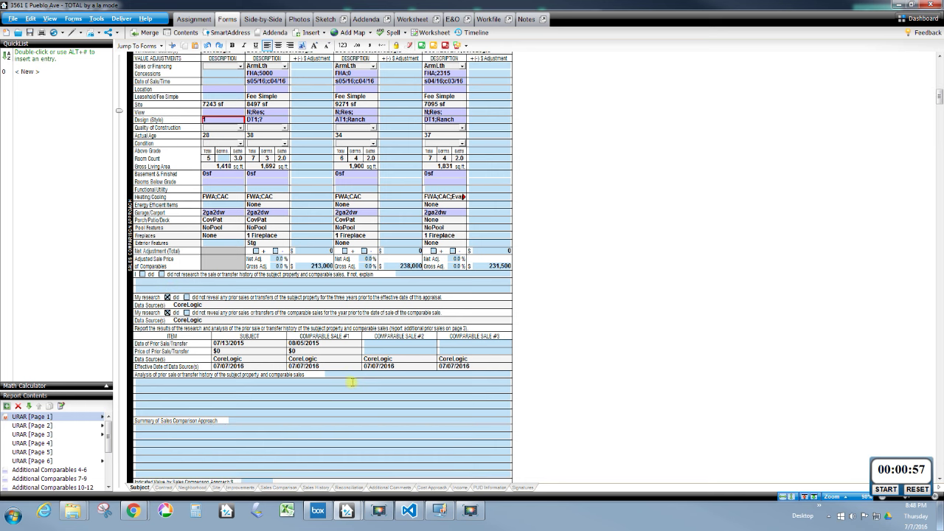
{"action": "left_click", "coordinate": [353, 382]}
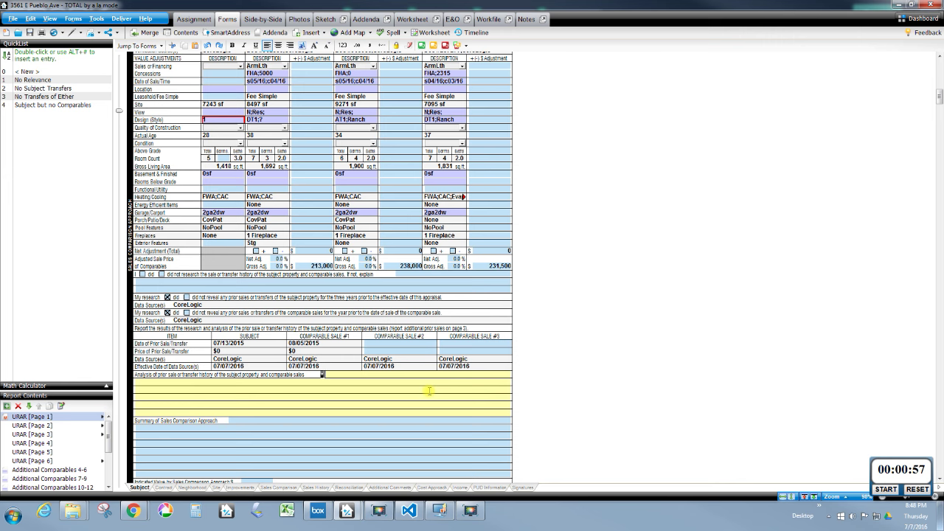
{"action": "left_click", "coordinate": [405, 351]}
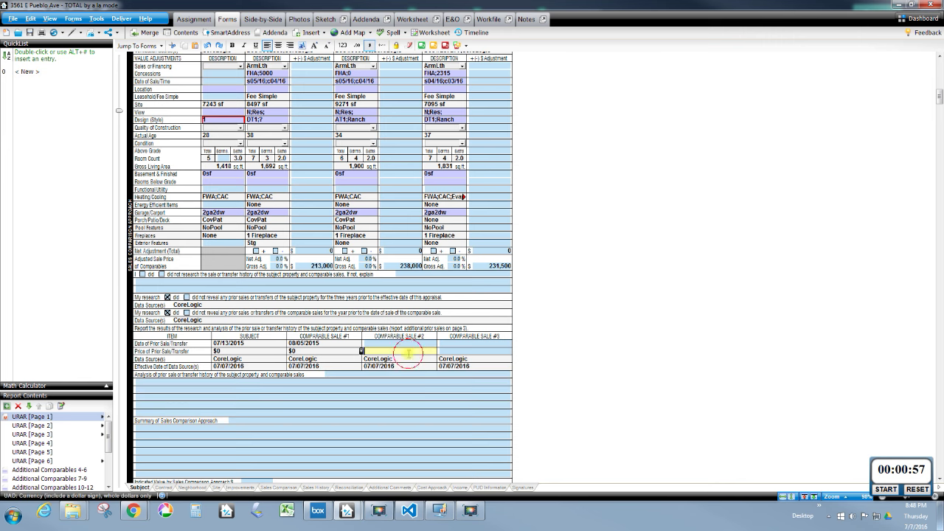
{"action": "scroll", "coordinate": [402, 395], "scroll_direction": "up", "scroll_amount": 5}
{"action": "scroll", "coordinate": [407, 360], "scroll_direction": "down", "scroll_amount": 2}
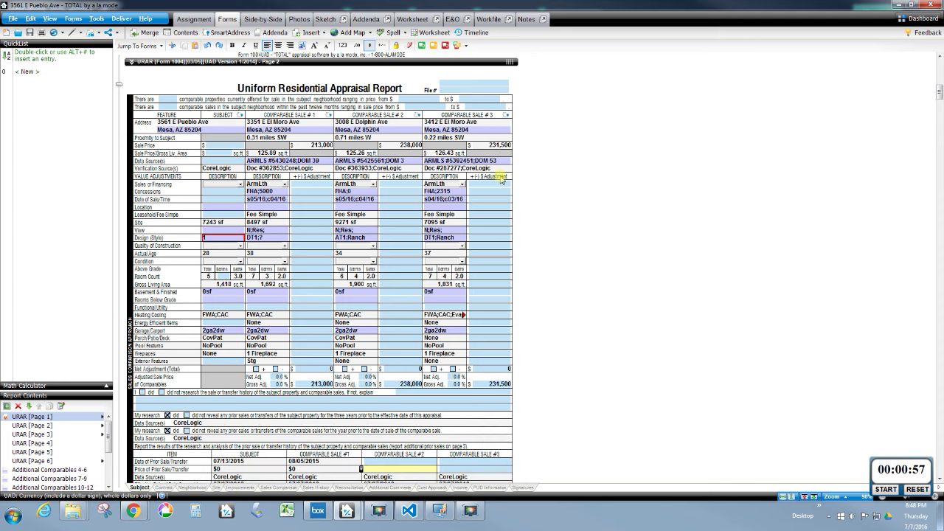
Step: Scroll past the Additional Comparables 10-12 and 13-15 grids to the Property Transfer History text
{"action": "scroll", "coordinate": [483, 303], "scroll_direction": "down", "scroll_amount": 15}
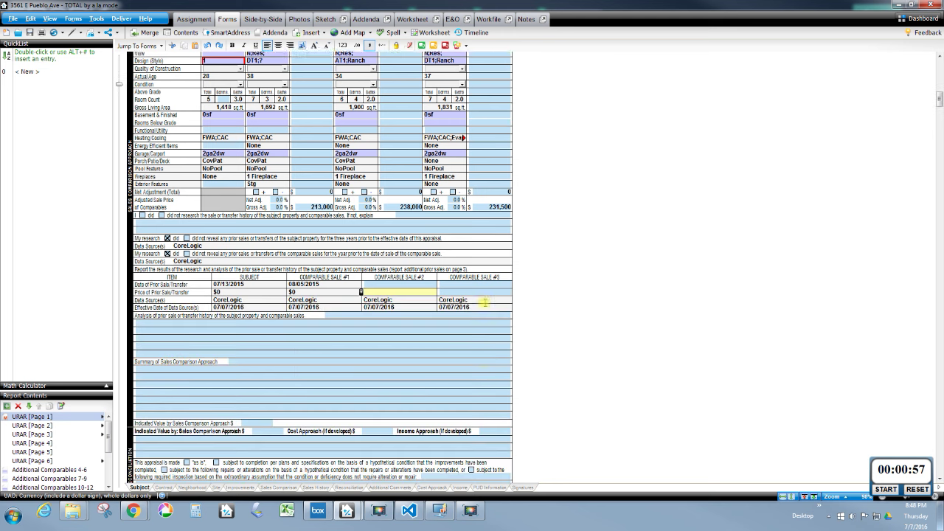
{"action": "scroll", "coordinate": [485, 303], "scroll_direction": "down", "scroll_amount": 20}
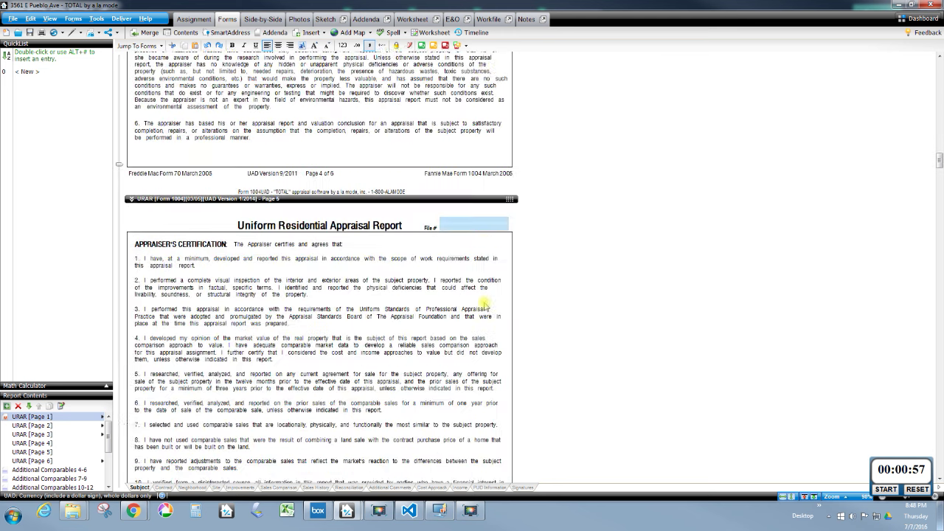
{"action": "scroll", "coordinate": [485, 306], "scroll_direction": "down", "scroll_amount": 15}
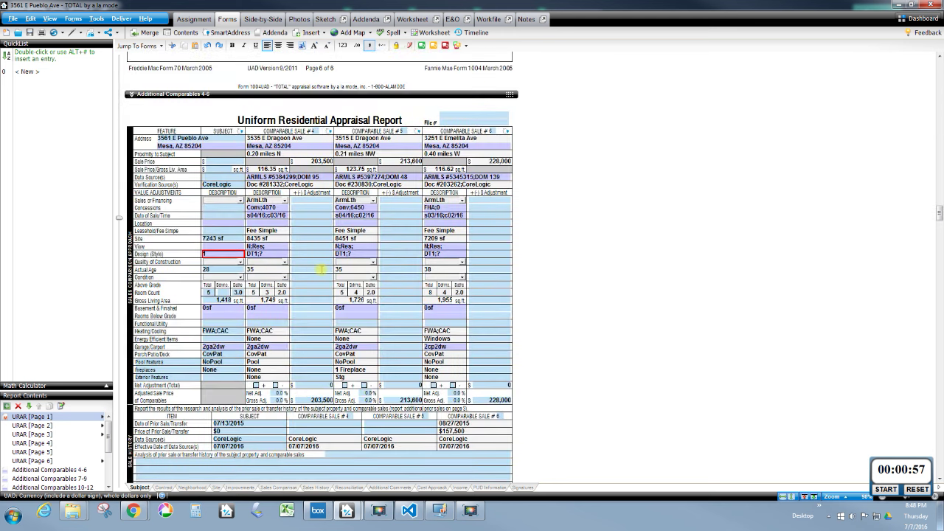
{"action": "scroll", "coordinate": [322, 270], "scroll_direction": "down", "scroll_amount": 20}
{"action": "scroll", "coordinate": [323, 271], "scroll_direction": "down", "scroll_amount": 5}
{"action": "scroll", "coordinate": [323, 273], "scroll_direction": "down", "scroll_amount": 15}
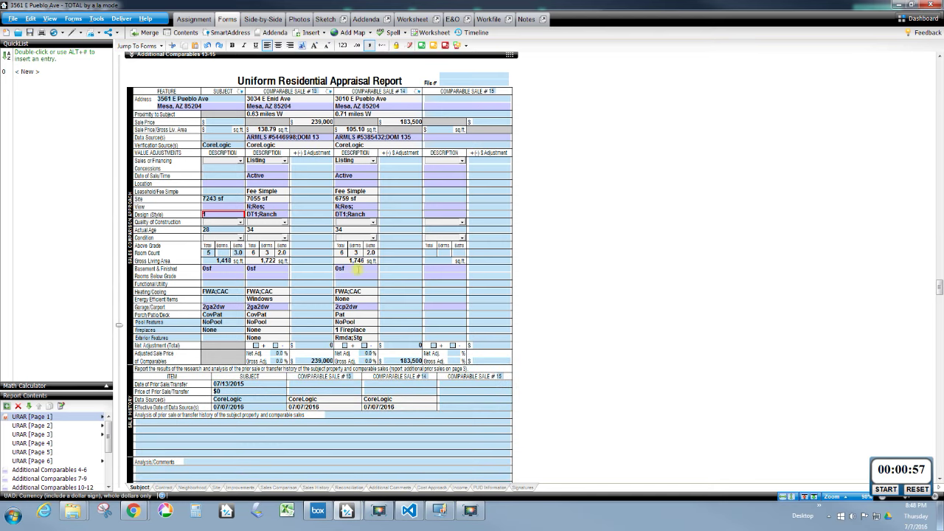
{"action": "scroll", "coordinate": [408, 278], "scroll_direction": "down", "scroll_amount": 3}
{"action": "scroll", "coordinate": [408, 278], "scroll_direction": "down", "scroll_amount": 3}
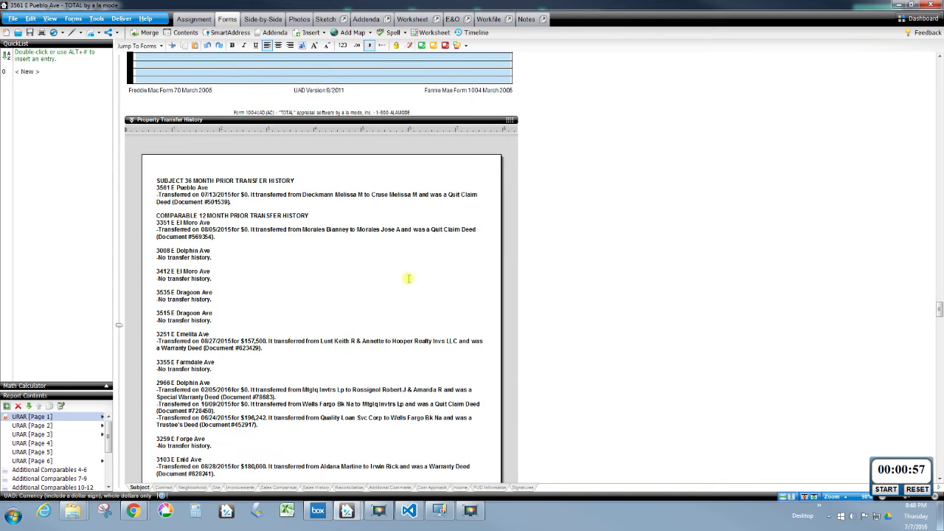
{"action": "scroll", "coordinate": [408, 278], "scroll_direction": "down", "scroll_amount": 1}
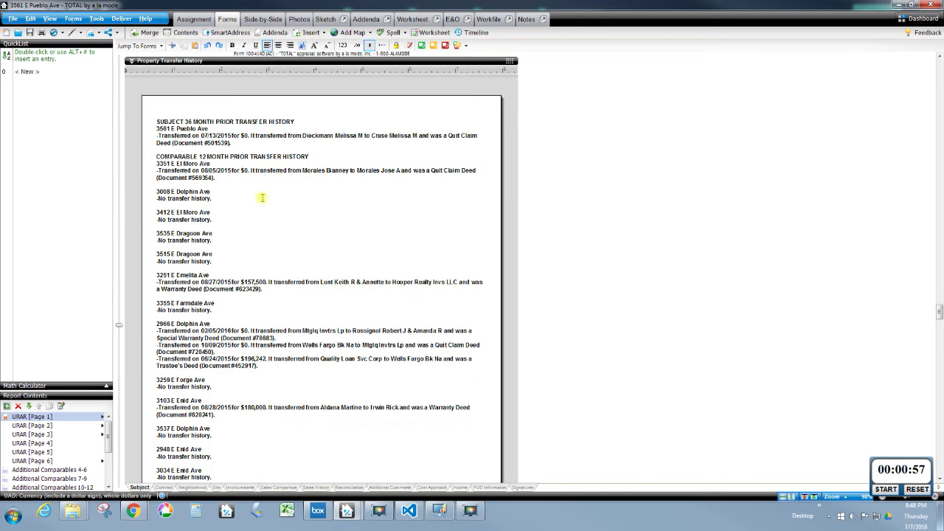
{"action": "left_click", "coordinate": [165, 119]}
{"action": "left_click_drag", "start_coordinate": [156, 120], "coordinate": [233, 143]}
{"action": "left_click", "coordinate": [233, 143]}
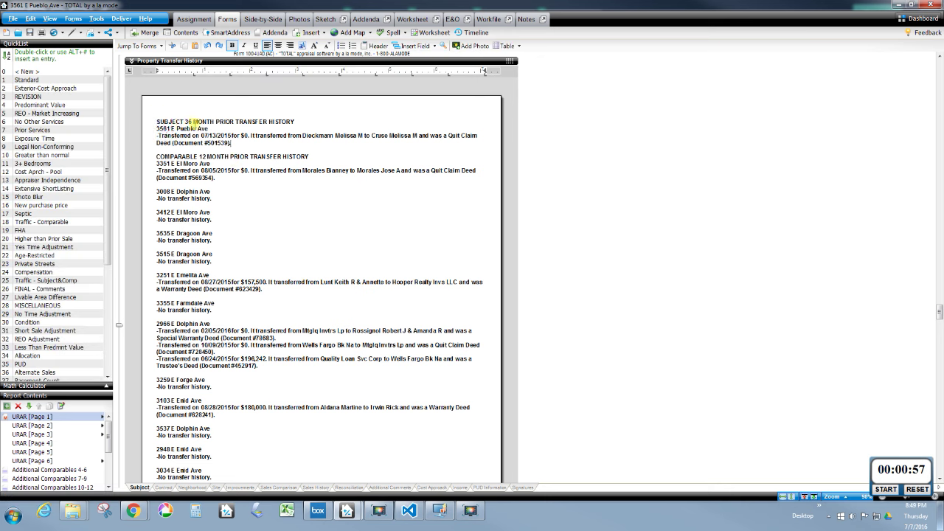
{"action": "left_click", "coordinate": [188, 121]}
{"action": "scroll", "coordinate": [243, 163], "scroll_direction": "down", "scroll_amount": 2}
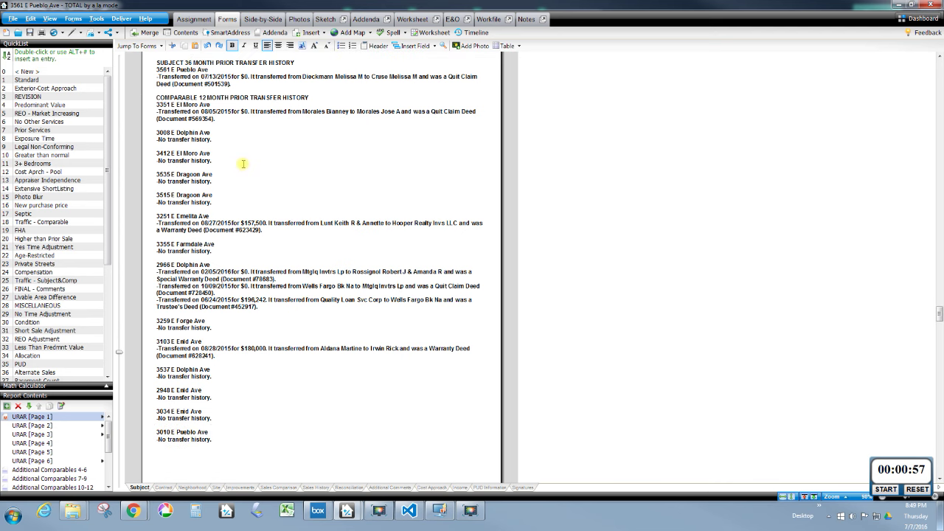
{"action": "left_click_drag", "start_coordinate": [158, 99], "coordinate": [274, 98]}
{"action": "left_click", "coordinate": [275, 98]}
{"action": "left_click", "coordinate": [169, 275]}
{"action": "left_click_drag", "start_coordinate": [158, 264], "coordinate": [258, 307]}
{"action": "left_click", "coordinate": [194, 290]}
Step: Open the PropertyReport PDF from the Workfile tab in Acrobat Reader
{"action": "scroll", "coordinate": [227, 289], "scroll_direction": "down", "scroll_amount": 2}
{"action": "scroll", "coordinate": [226, 243], "scroll_direction": "down", "scroll_amount": 6}
{"action": "scroll", "coordinate": [226, 236], "scroll_direction": "down", "scroll_amount": 20}
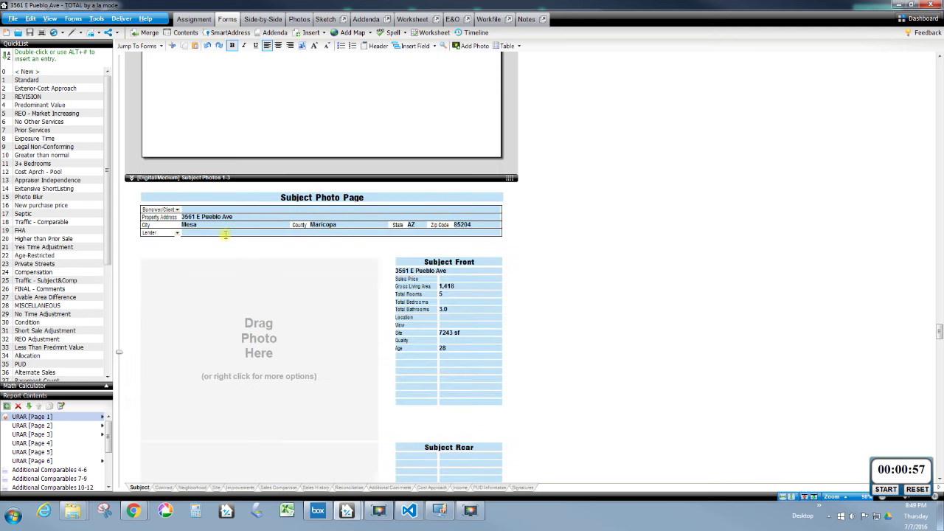
{"action": "scroll", "coordinate": [239, 255], "scroll_direction": "down", "scroll_amount": 20}
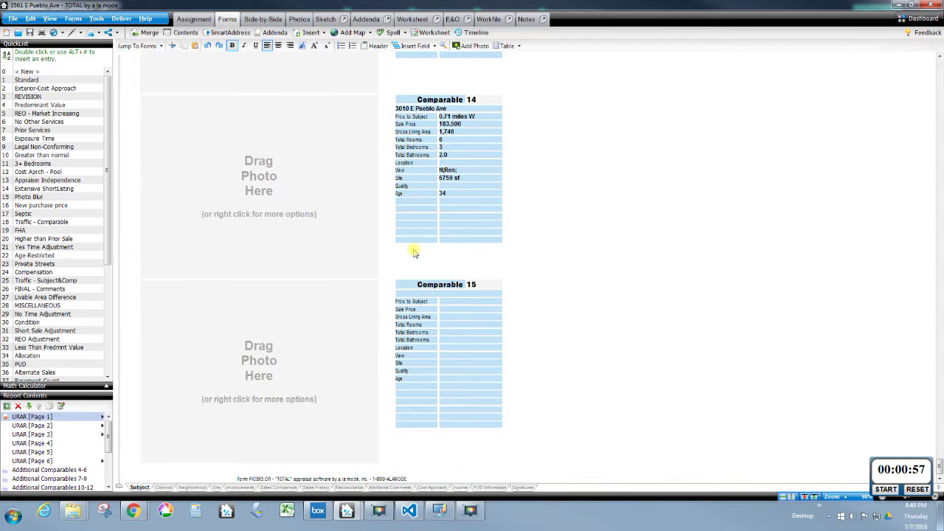
{"action": "scroll", "coordinate": [414, 252], "scroll_direction": "up", "scroll_amount": 20}
{"action": "scroll", "coordinate": [414, 249], "scroll_direction": "up", "scroll_amount": 20}
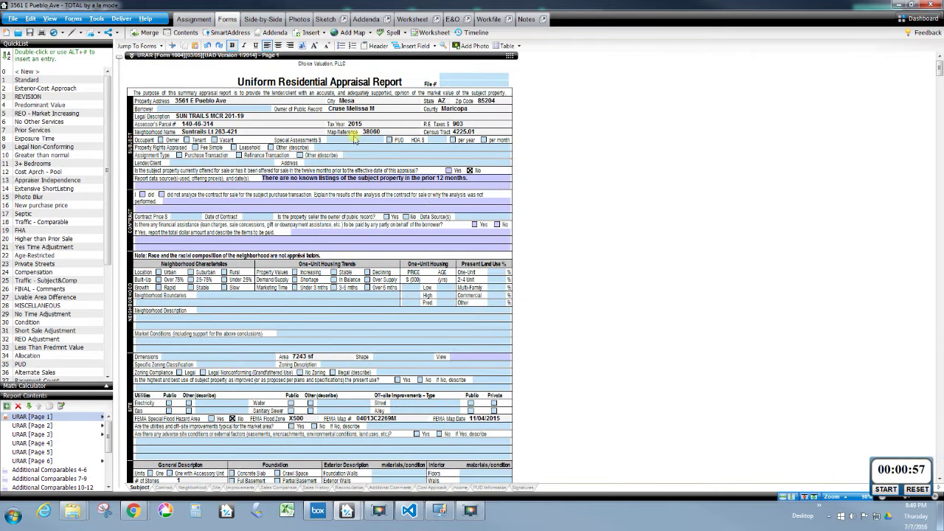
{"action": "left_click", "coordinate": [493, 19]}
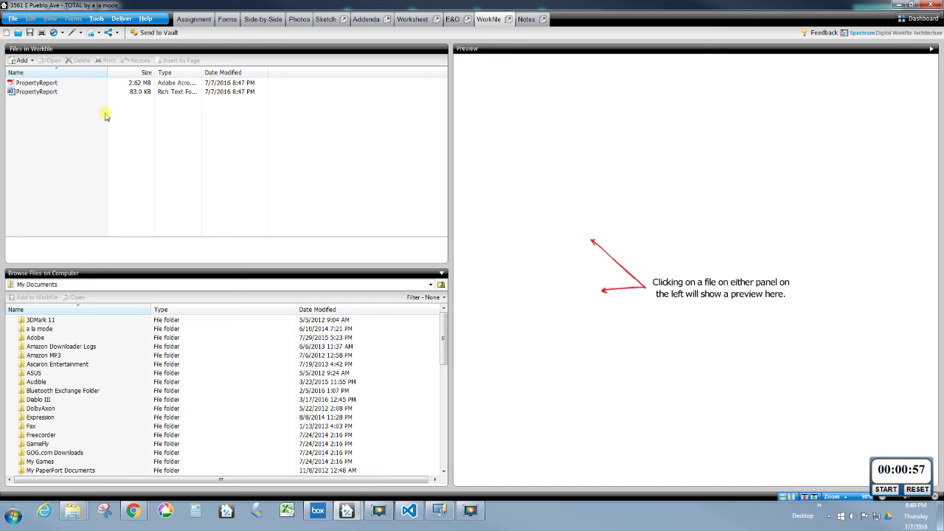
{"action": "left_click", "coordinate": [43, 83]}
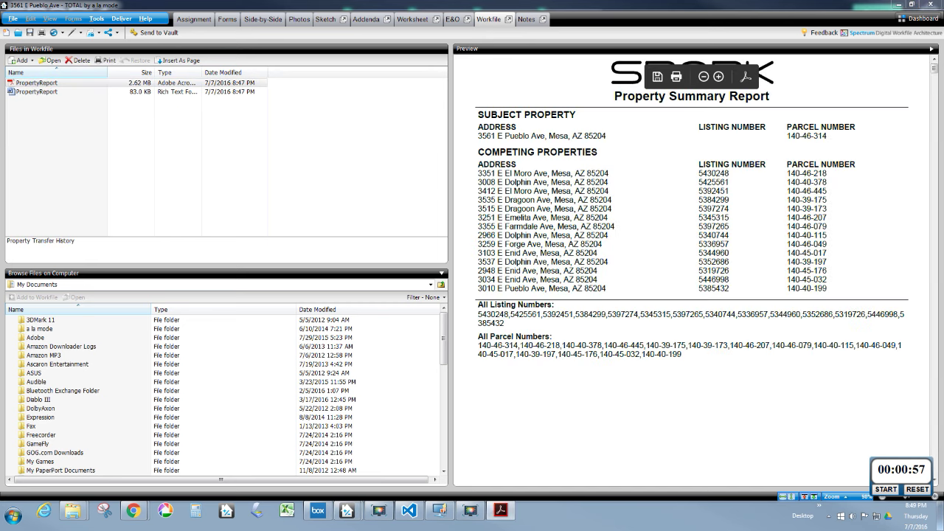
{"action": "left_click", "coordinate": [746, 77]}
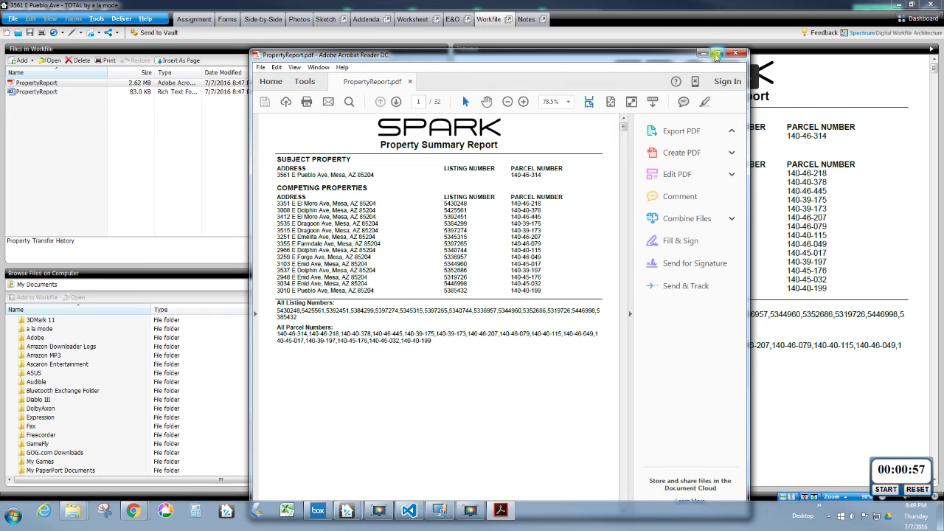
Step: Maximize Acrobat and select the All Listing Numbers list, starting with 5430248
{"action": "double_click", "coordinate": [715, 55]}
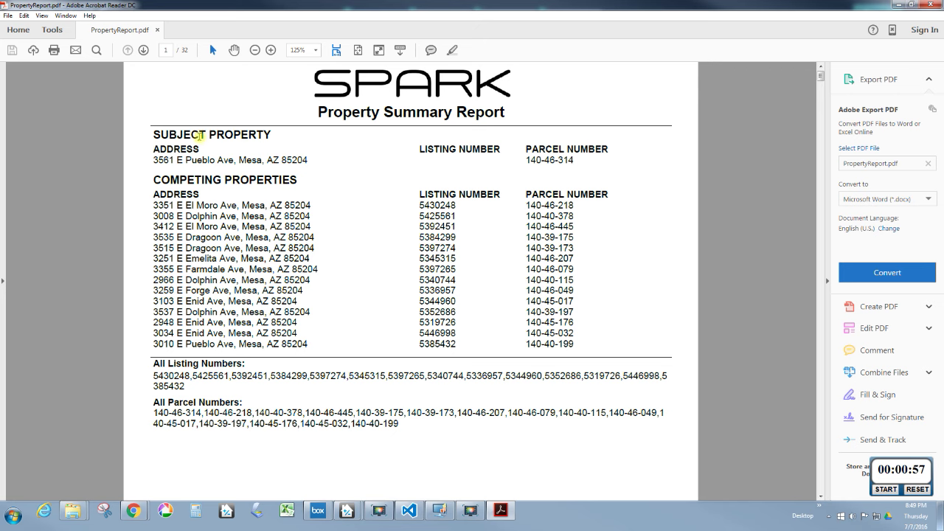
{"action": "scroll", "coordinate": [292, 332], "scroll_direction": "down", "scroll_amount": 1}
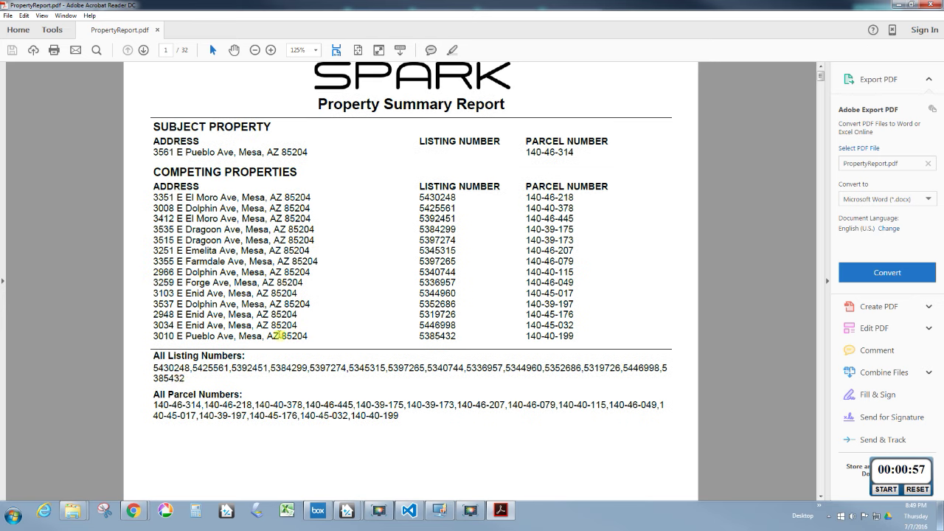
{"action": "left_click_drag", "start_coordinate": [152, 367], "coordinate": [194, 375]}
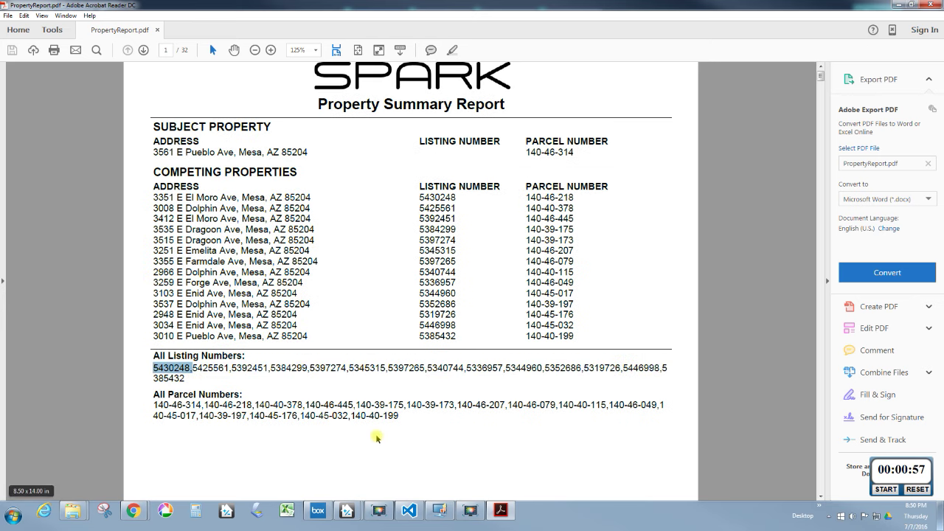
{"action": "left_click", "coordinate": [411, 405]}
{"action": "left_click_drag", "start_coordinate": [194, 378], "coordinate": [154, 367]}
{"action": "left_click", "coordinate": [186, 377]}
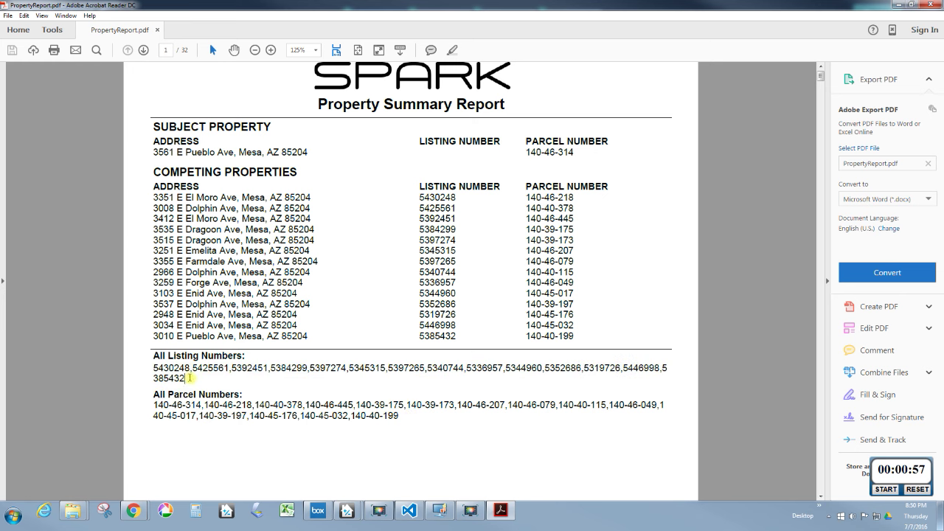
{"action": "left_click_drag", "start_coordinate": [189, 377], "coordinate": [155, 367]}
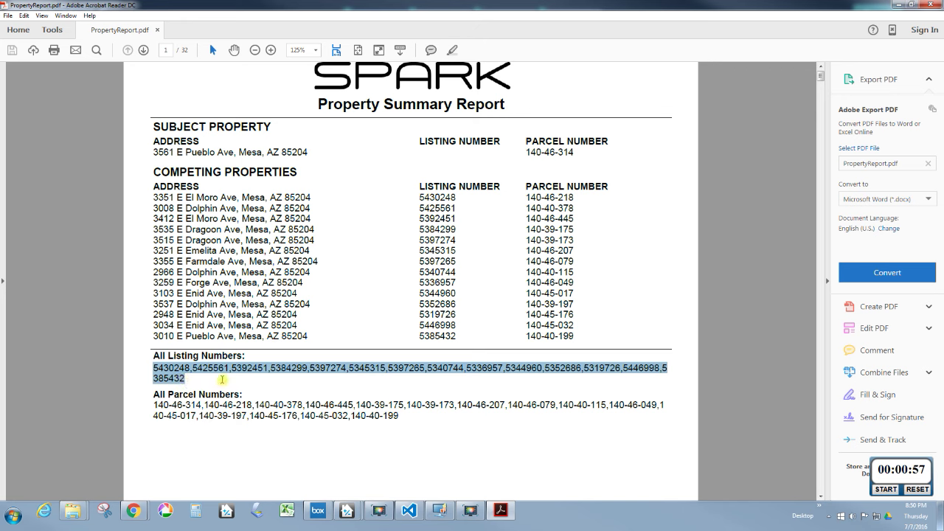
{"action": "left_click", "coordinate": [285, 380]}
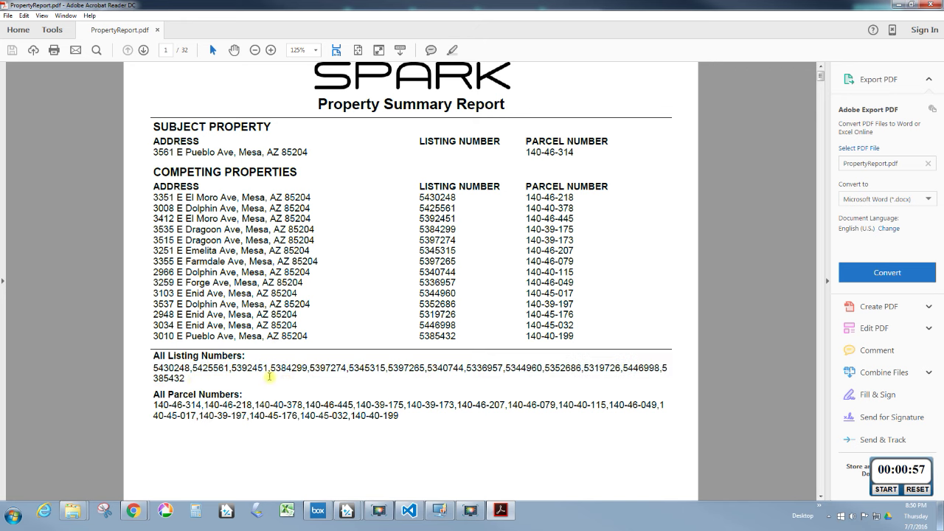
{"action": "scroll", "coordinate": [290, 331], "scroll_direction": "down", "scroll_amount": 2}
Step: Scroll from the Summary Location Map down to the page 3 Subject Property Report
{"action": "scroll", "coordinate": [290, 332], "scroll_direction": "down", "scroll_amount": 10}
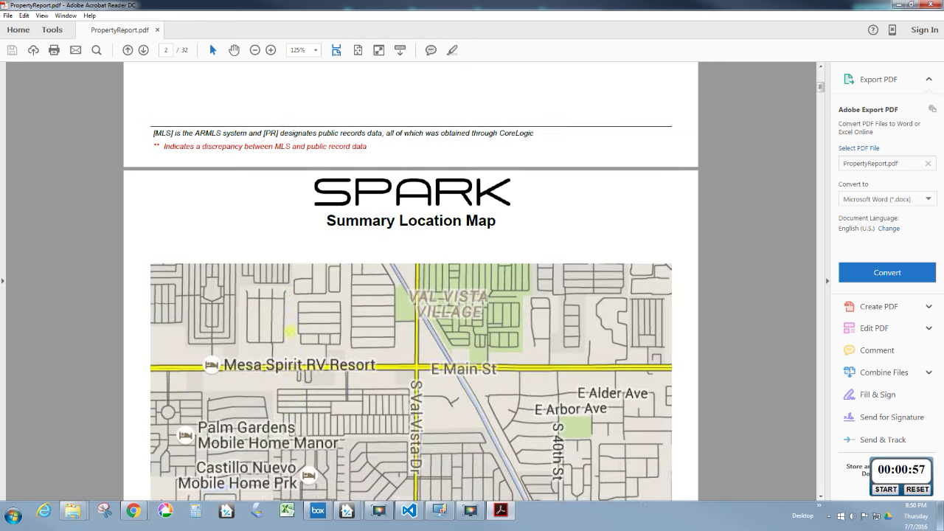
{"action": "scroll", "coordinate": [290, 332], "scroll_direction": "down", "scroll_amount": 12}
{"action": "scroll", "coordinate": [458, 260], "scroll_direction": "down", "scroll_amount": 3, "text": "ctrl"}
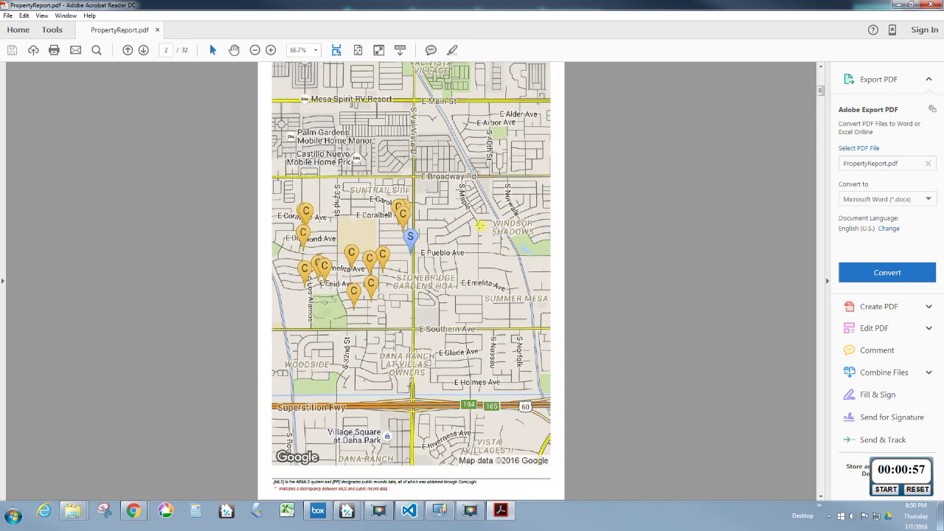
{"action": "scroll", "coordinate": [481, 226], "scroll_direction": "up", "scroll_amount": 2}
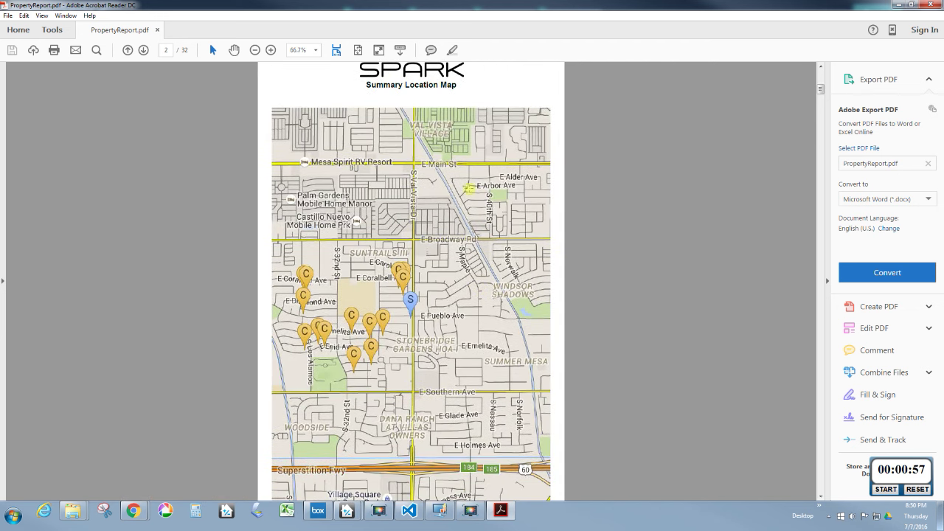
{"action": "scroll", "coordinate": [404, 246], "scroll_direction": "down", "scroll_amount": 1}
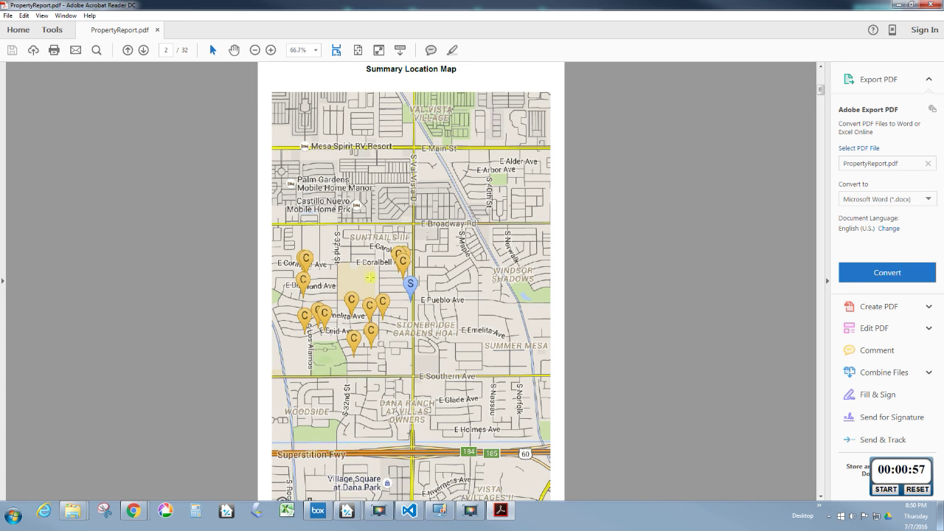
{"action": "scroll", "coordinate": [432, 295], "scroll_direction": "down", "scroll_amount": 15}
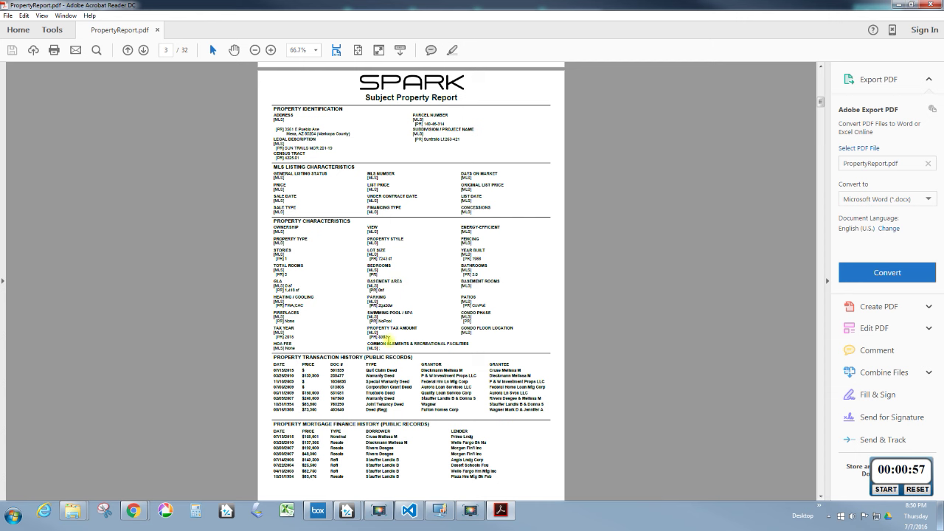
Step: Select the property transaction history and mortgage finance history tables
{"action": "scroll", "coordinate": [366, 379], "scroll_direction": "down", "scroll_amount": 3}
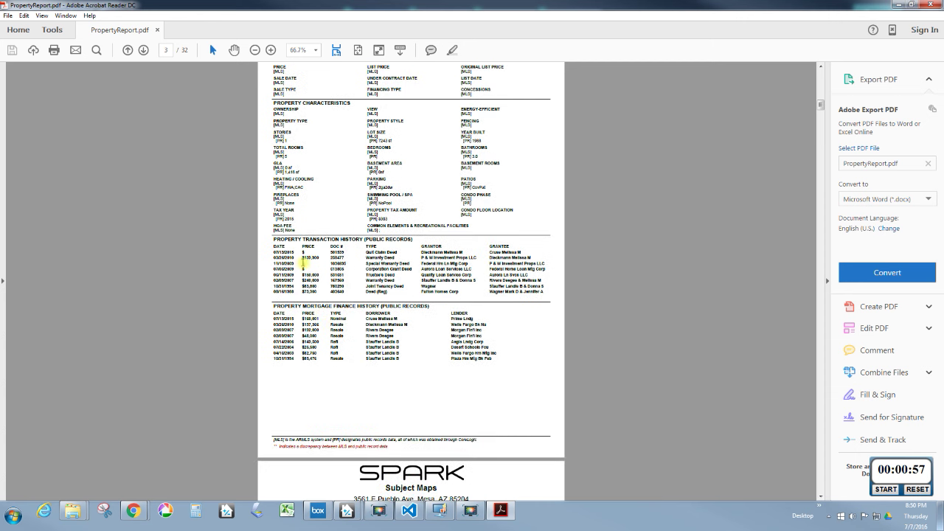
{"action": "left_click_drag", "start_coordinate": [279, 246], "coordinate": [546, 298]}
{"action": "left_click_drag", "start_coordinate": [272, 313], "coordinate": [478, 363]}
{"action": "scroll", "coordinate": [478, 363], "scroll_direction": "down", "scroll_amount": 10}
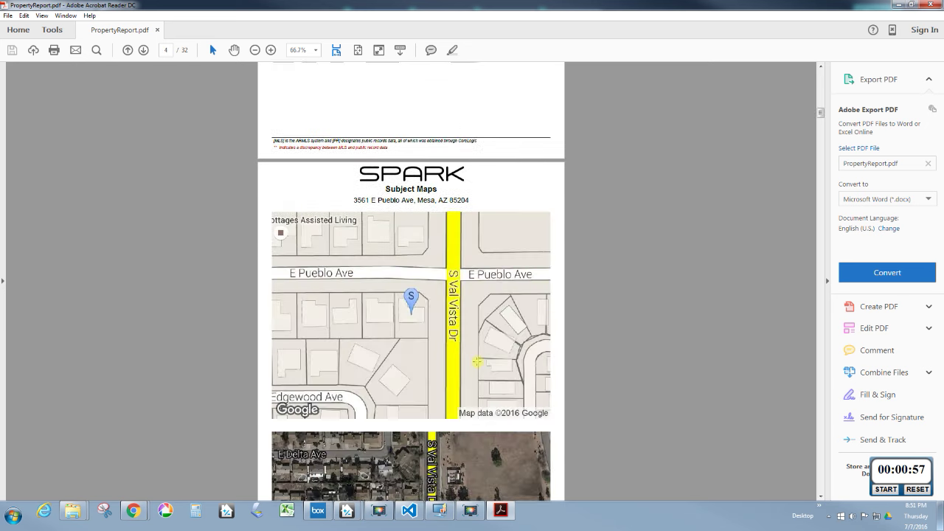
{"action": "scroll", "coordinate": [478, 360], "scroll_direction": "down", "scroll_amount": 1}
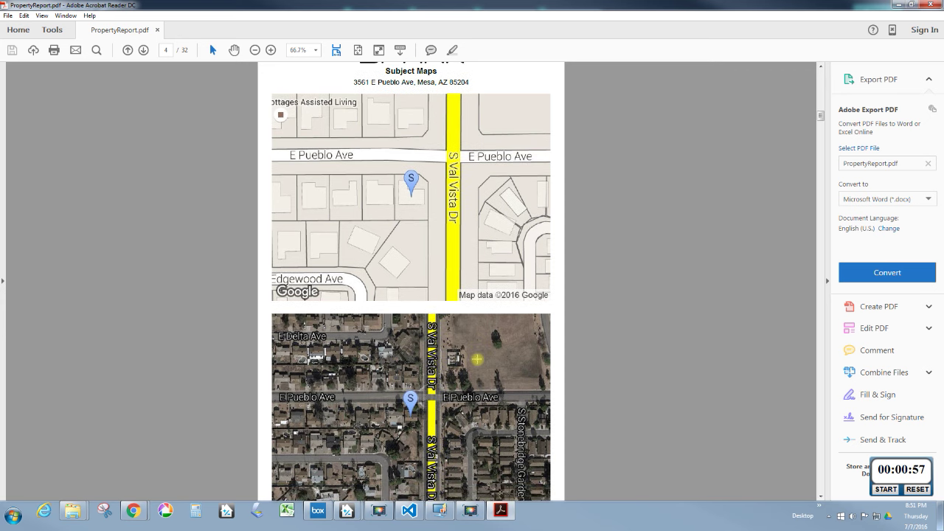
Step: Scroll past the page 4 Subject Maps to the page 5 Competing Property Report
{"action": "scroll", "coordinate": [477, 359], "scroll_direction": "up", "scroll_amount": 1}
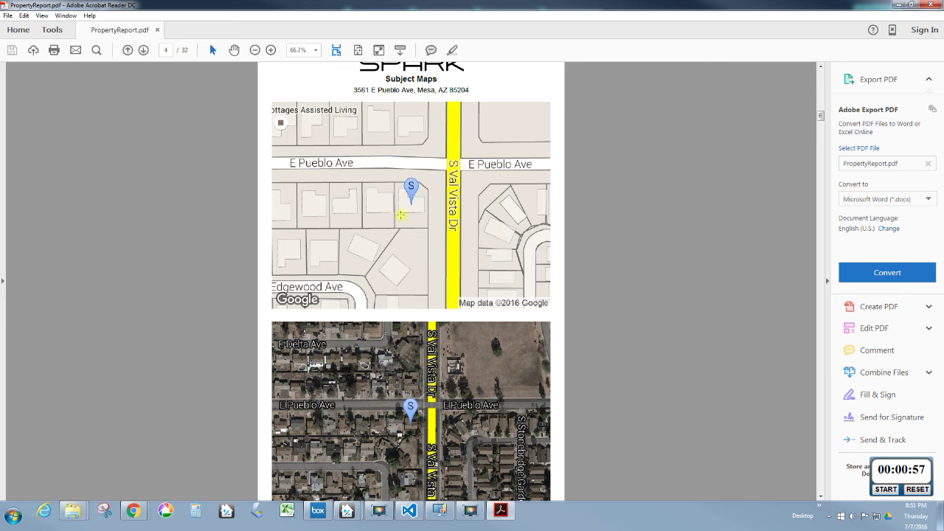
{"action": "scroll", "coordinate": [438, 251], "scroll_direction": "down", "scroll_amount": 2}
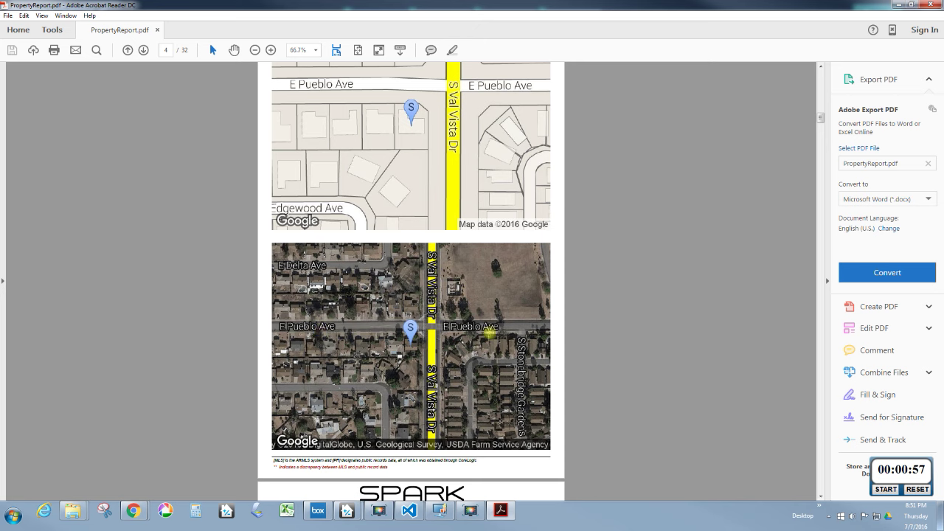
{"action": "scroll", "coordinate": [490, 334], "scroll_direction": "up", "scroll_amount": 4}
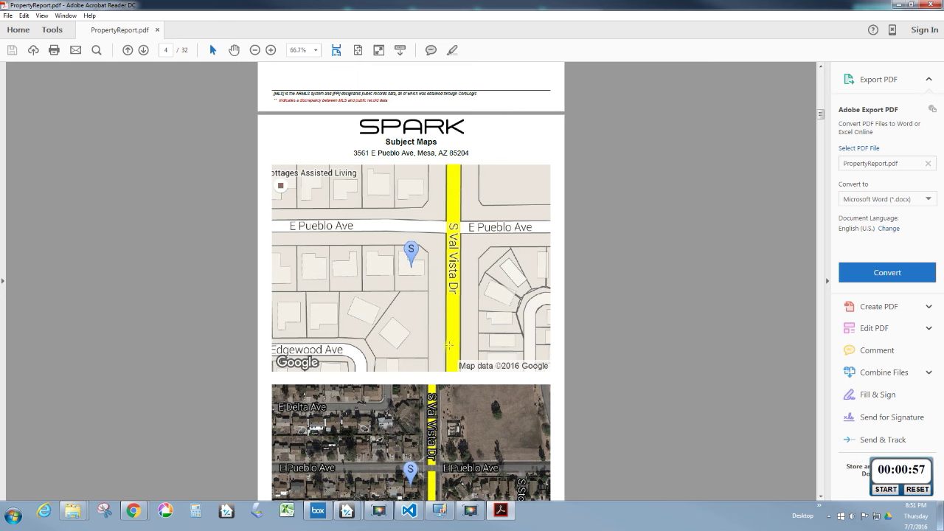
{"action": "scroll", "coordinate": [463, 340], "scroll_direction": "up", "scroll_amount": 6}
{"action": "scroll", "coordinate": [463, 339], "scroll_direction": "down", "scroll_amount": 5}
{"action": "scroll", "coordinate": [463, 341], "scroll_direction": "down", "scroll_amount": 3}
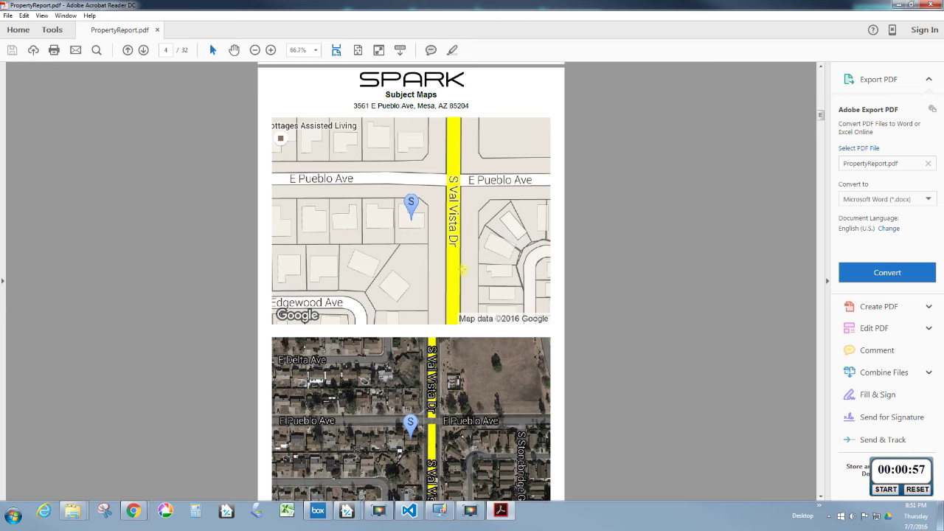
{"action": "scroll", "coordinate": [462, 269], "scroll_direction": "down", "scroll_amount": 13}
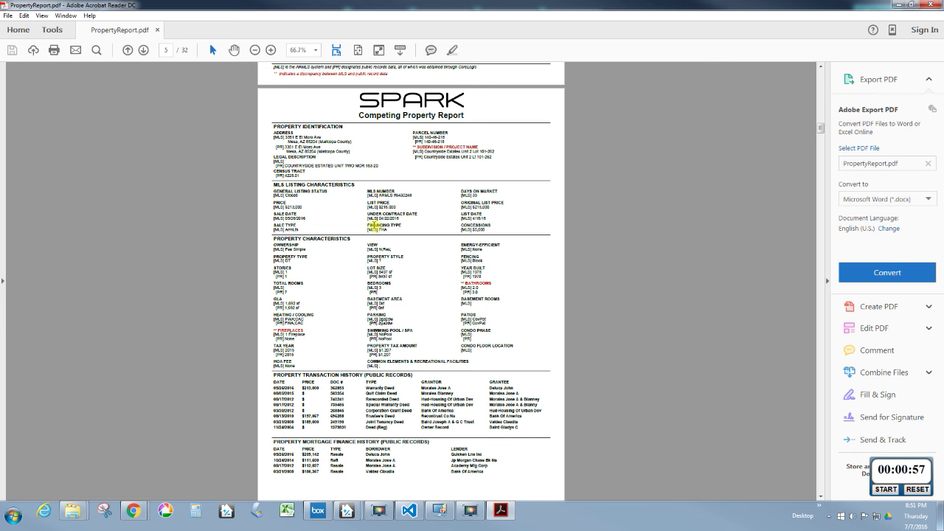
Step: Select the public-records subdivision line in PropertyReport.pdf, then clear the selection
{"action": "scroll", "coordinate": [400, 257], "scroll_direction": "down", "scroll_amount": 1}
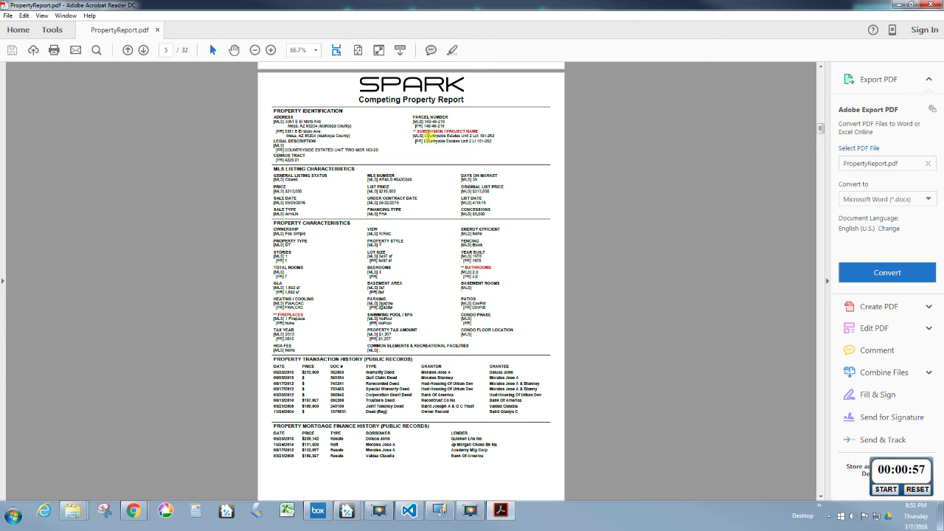
{"action": "left_click_drag", "start_coordinate": [418, 135], "coordinate": [484, 145]}
{"action": "left_click", "coordinate": [474, 156]}
{"action": "left_click", "coordinate": [496, 278]}
Step: Scroll PropertyReport.pdf down to the Competing Property Report on page 11 of 32
{"action": "scroll", "coordinate": [467, 262], "scroll_direction": "down", "scroll_amount": 3}
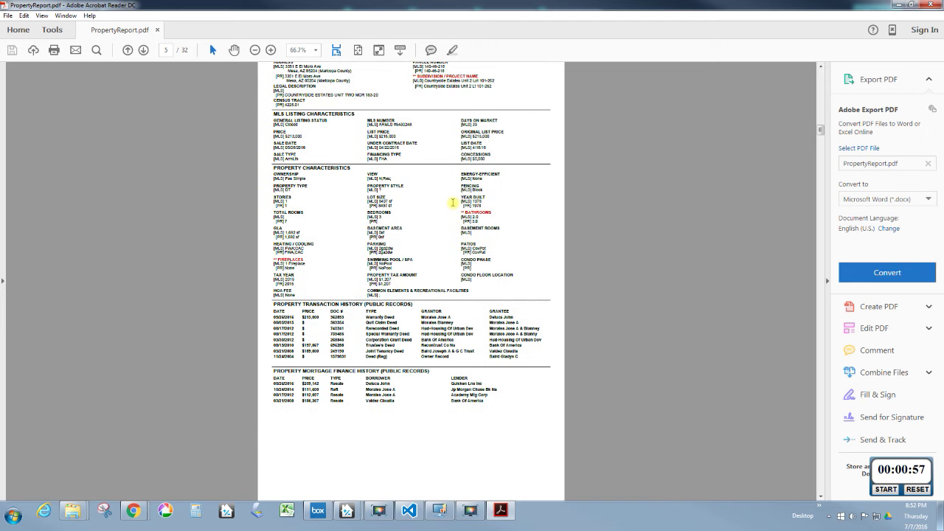
{"action": "scroll", "coordinate": [399, 221], "scroll_direction": "up", "scroll_amount": 3}
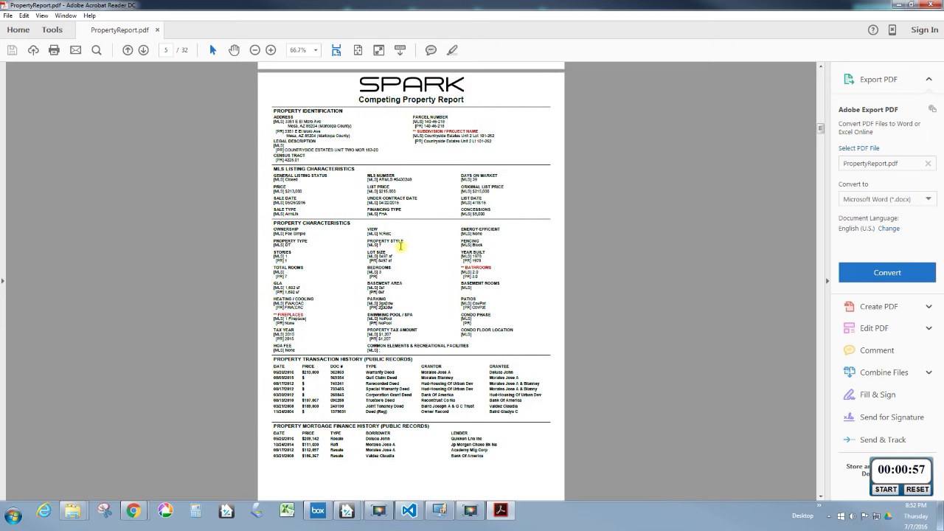
{"action": "scroll", "coordinate": [422, 307], "scroll_direction": "down", "scroll_amount": 3}
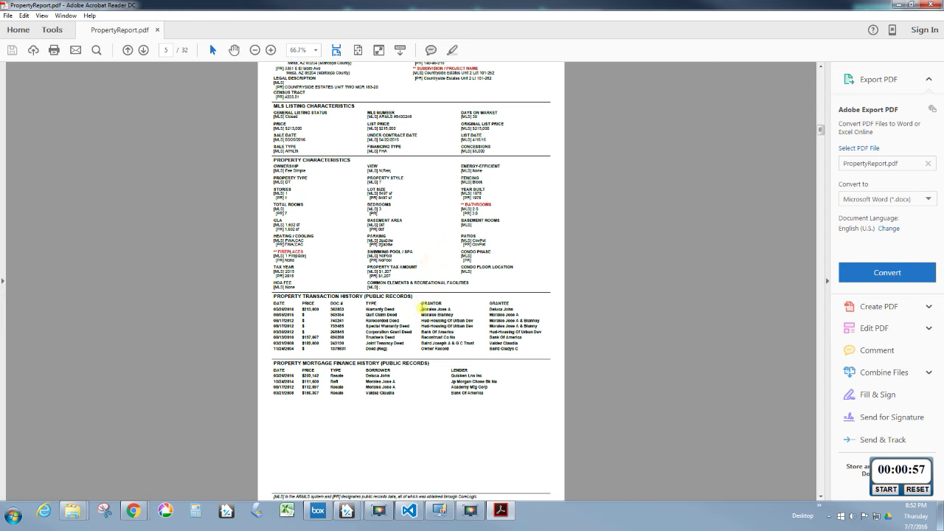
{"action": "scroll", "coordinate": [378, 222], "scroll_direction": "down", "scroll_amount": 7}
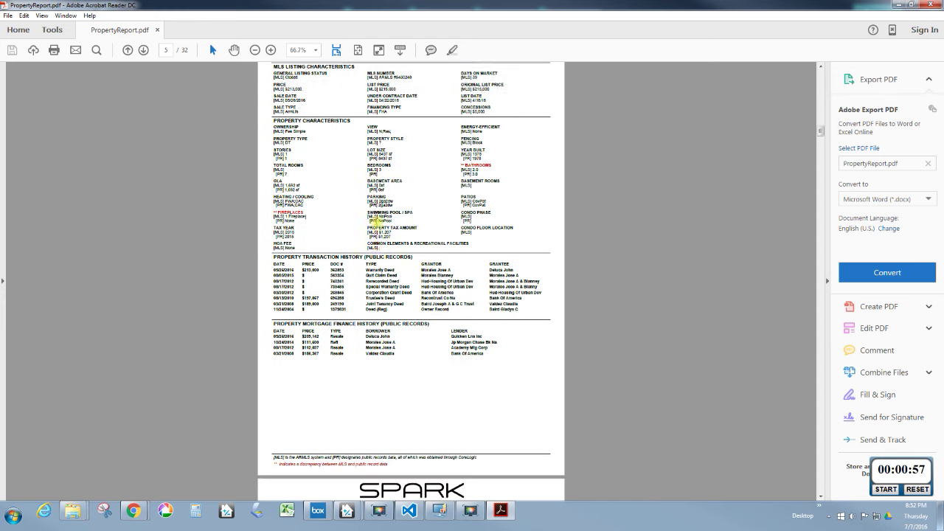
{"action": "scroll", "coordinate": [377, 222], "scroll_direction": "down", "scroll_amount": 15}
{"action": "scroll", "coordinate": [377, 221], "scroll_direction": "up", "scroll_amount": 4}
{"action": "scroll", "coordinate": [436, 197], "scroll_direction": "down", "scroll_amount": 20}
{"action": "scroll", "coordinate": [437, 199], "scroll_direction": "up", "scroll_amount": 2}
{"action": "scroll", "coordinate": [437, 201], "scroll_direction": "down", "scroll_amount": 2}
{"action": "scroll", "coordinate": [436, 197], "scroll_direction": "down", "scroll_amount": 20}
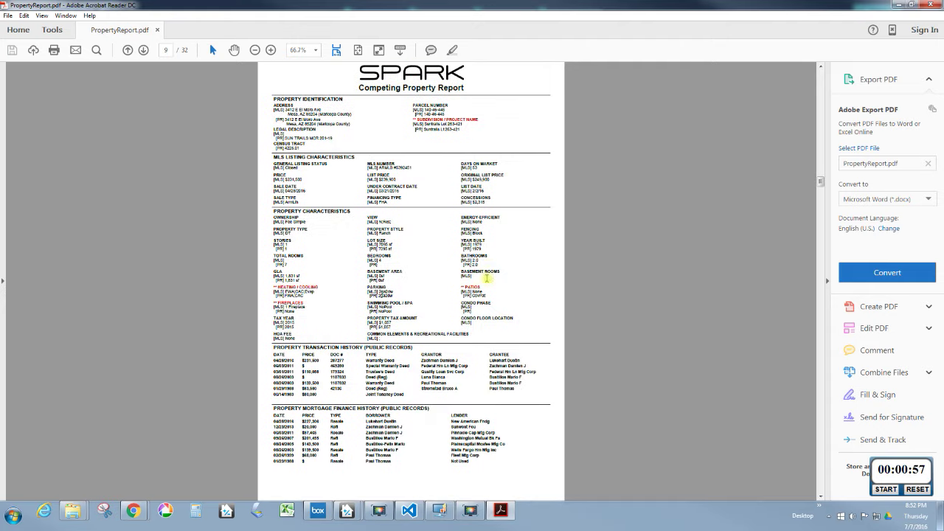
{"action": "scroll", "coordinate": [441, 224], "scroll_direction": "down", "scroll_amount": 20}
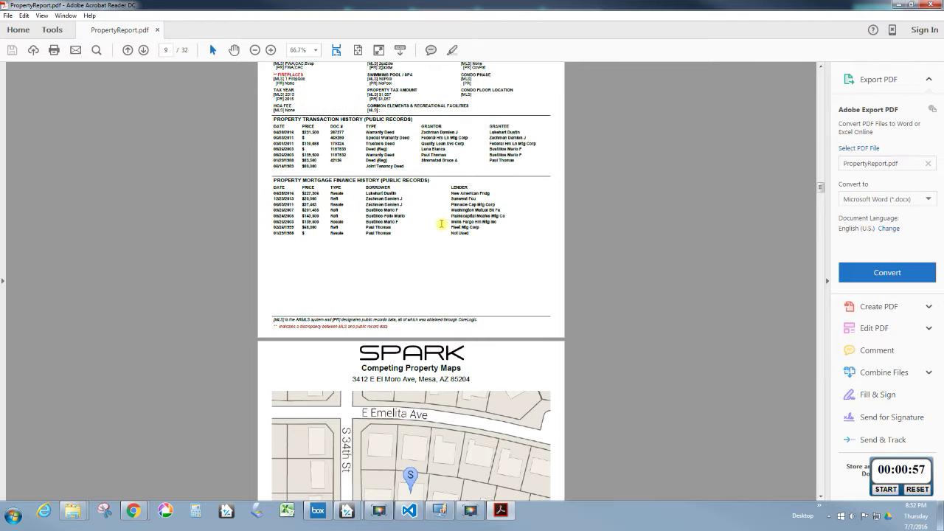
{"action": "scroll", "coordinate": [438, 372], "scroll_direction": "down", "scroll_amount": 12}
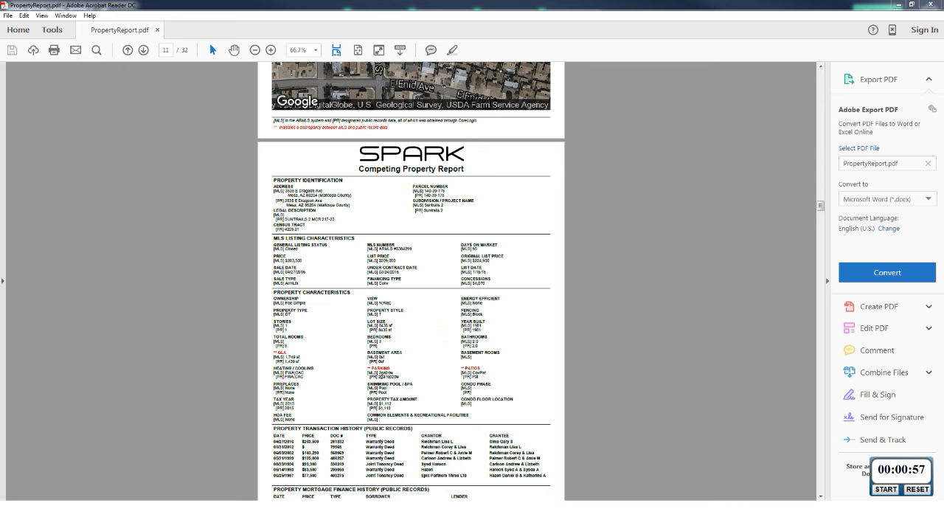
Step: Bring the Spark comparable grid back to the front
{"action": "mouse_move", "coordinate": [221, 468]}
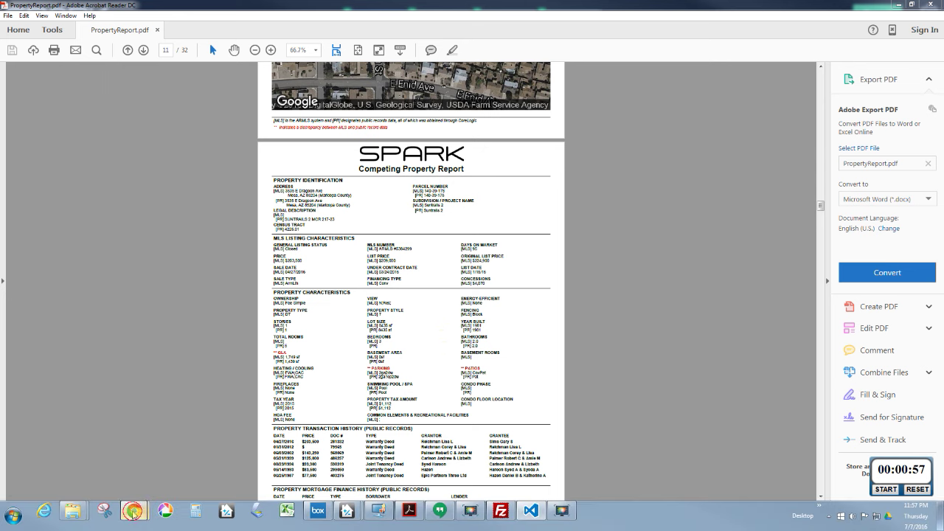
{"action": "mouse_move", "coordinate": [135, 510]}
{"action": "left_click", "coordinate": [224, 453]}
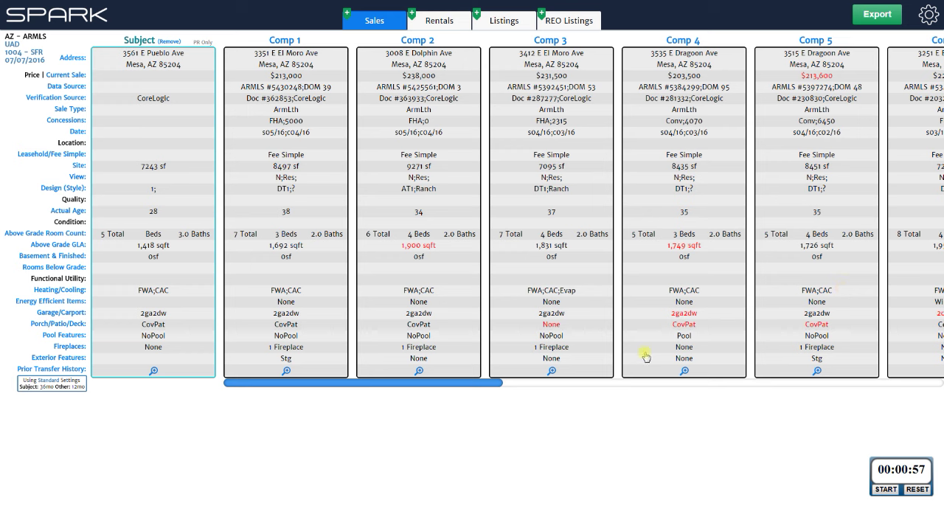
Step: Compare Comp 2's MLS and public-record GLA, switch all comps to public records, then open Above Grade GLA settings
{"action": "left_click", "coordinate": [458, 253]}
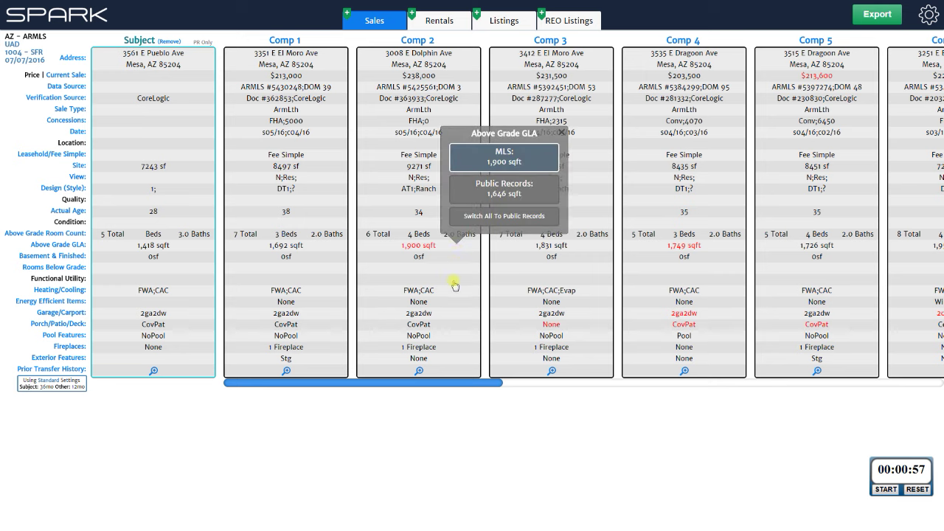
{"action": "left_click", "coordinate": [428, 284]}
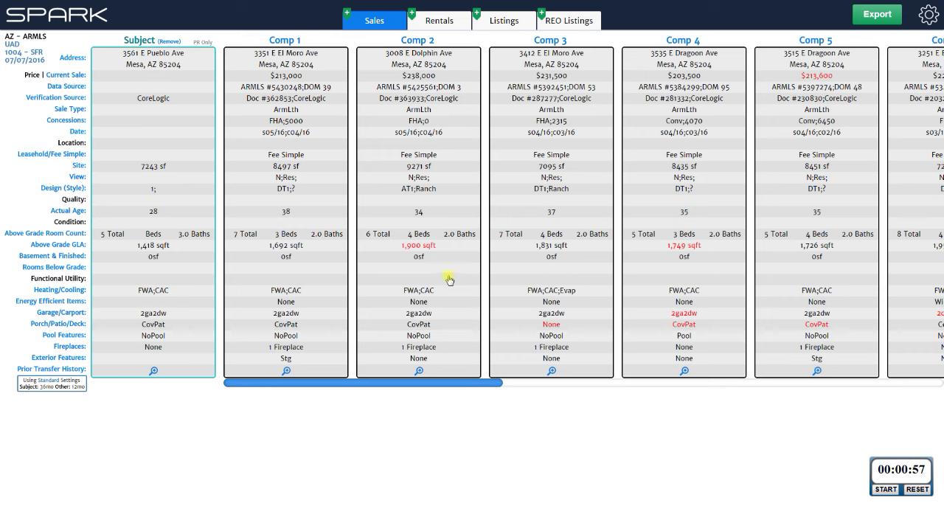
{"action": "left_click", "coordinate": [417, 247]}
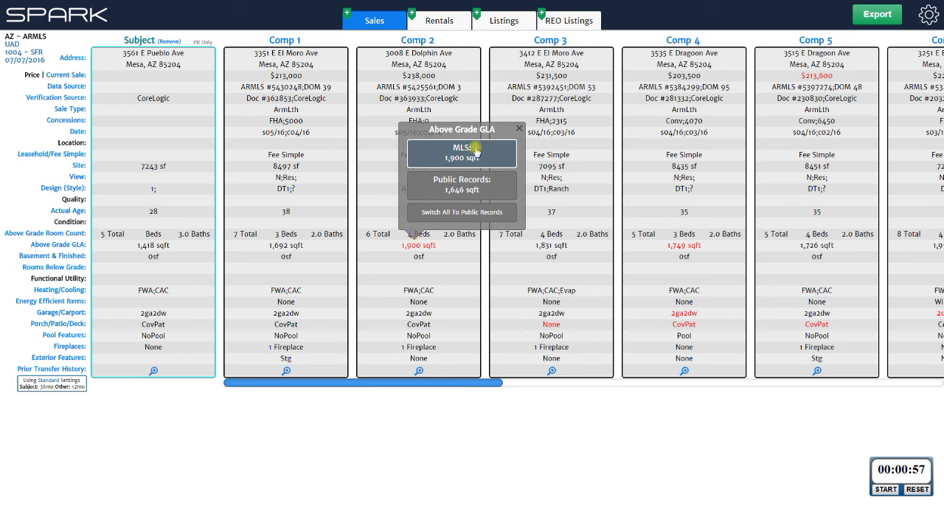
{"action": "left_click", "coordinate": [476, 213]}
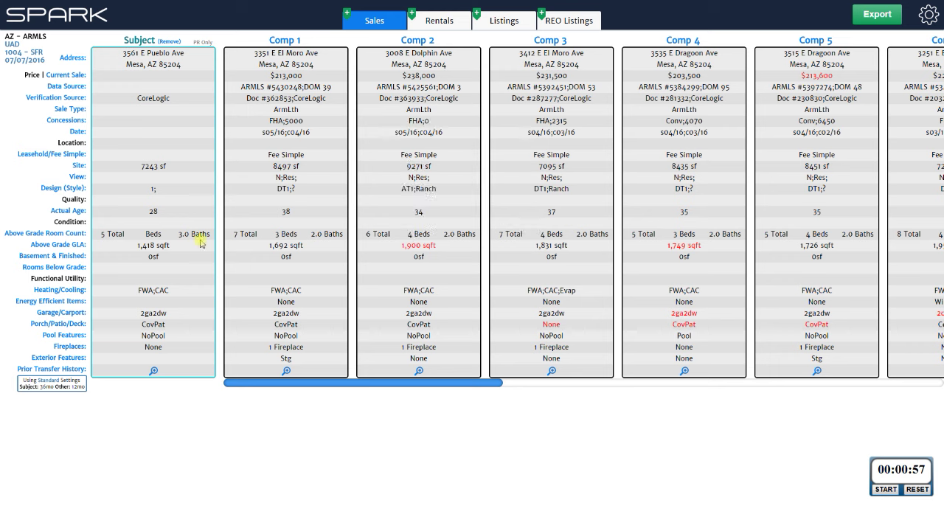
{"action": "left_click", "coordinate": [56, 245]}
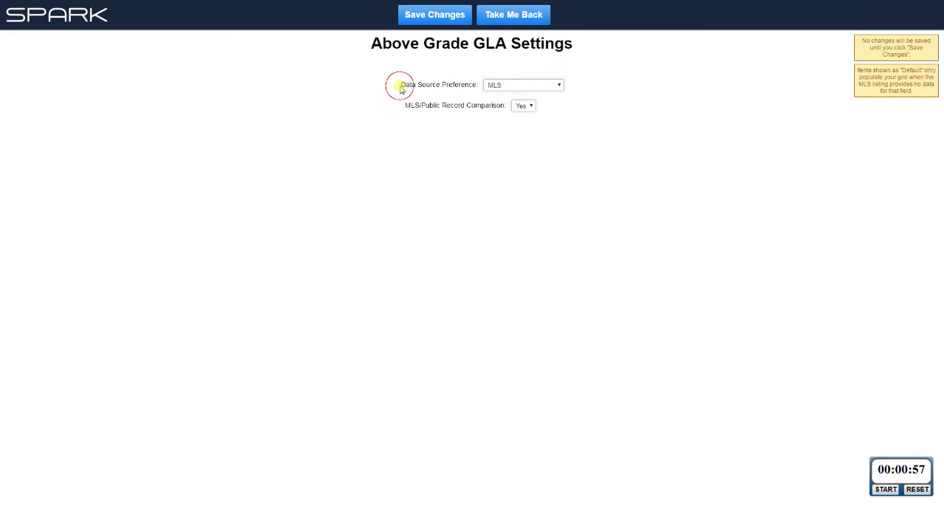
Step: Try Public Records, then leave Above Grade GLA's data source on MLS, save, and return to the grid
{"action": "left_click", "coordinate": [508, 86]}
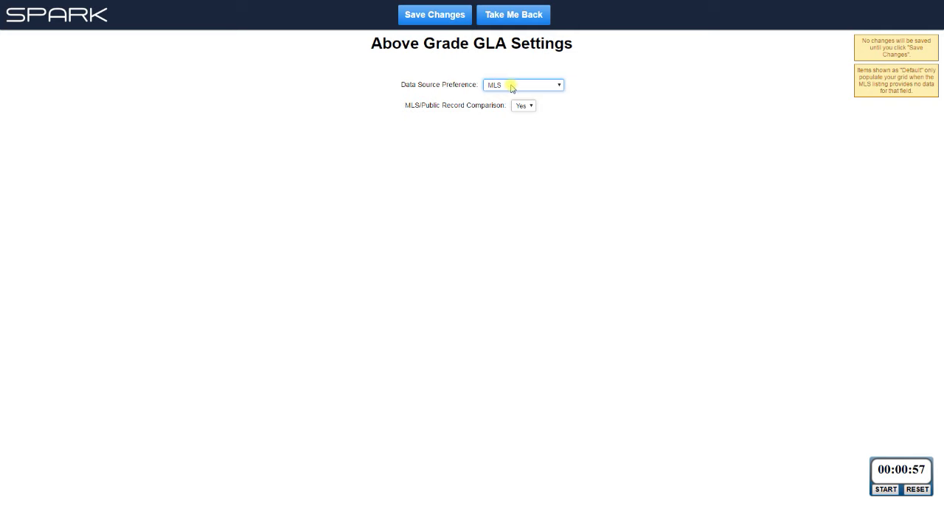
{"action": "left_click", "coordinate": [511, 87]}
{"action": "left_click", "coordinate": [506, 95]}
{"action": "left_click", "coordinate": [510, 83]}
{"action": "left_click", "coordinate": [500, 101]}
{"action": "left_click", "coordinate": [543, 85]}
{"action": "left_click", "coordinate": [539, 93]}
{"action": "left_click", "coordinate": [560, 150]}
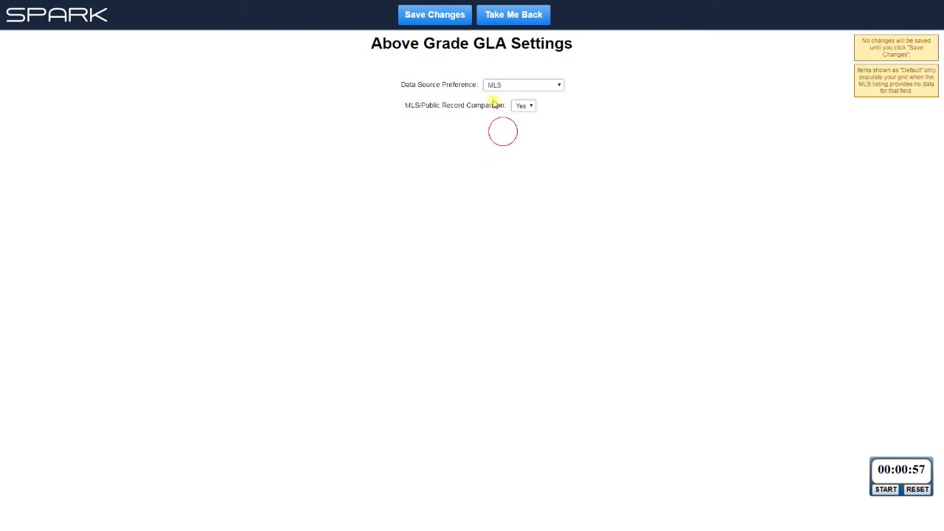
{"action": "left_click", "coordinate": [434, 15]}
{"action": "left_click", "coordinate": [496, 14]}
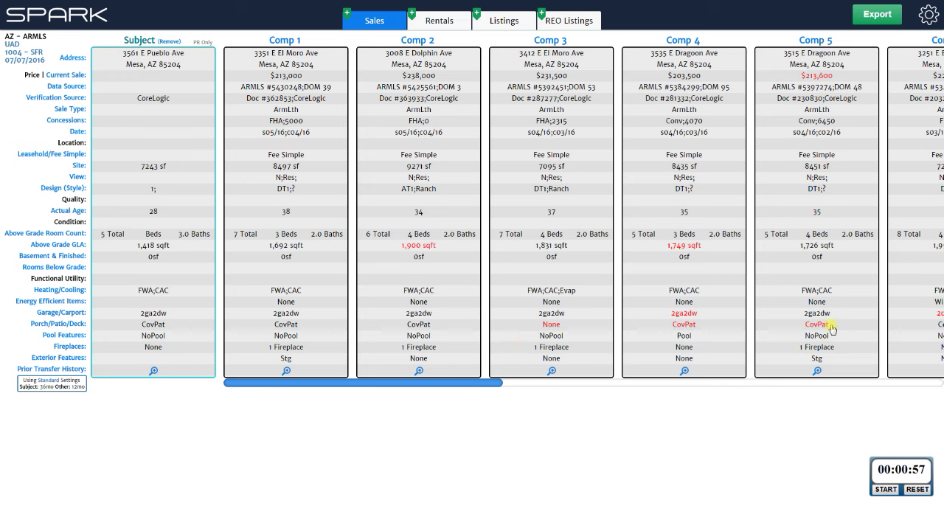
Step: Review Comp 3's MLS versus public-record porch values, then open the Porch/Patio/Deck settings
{"action": "left_click", "coordinate": [558, 326]}
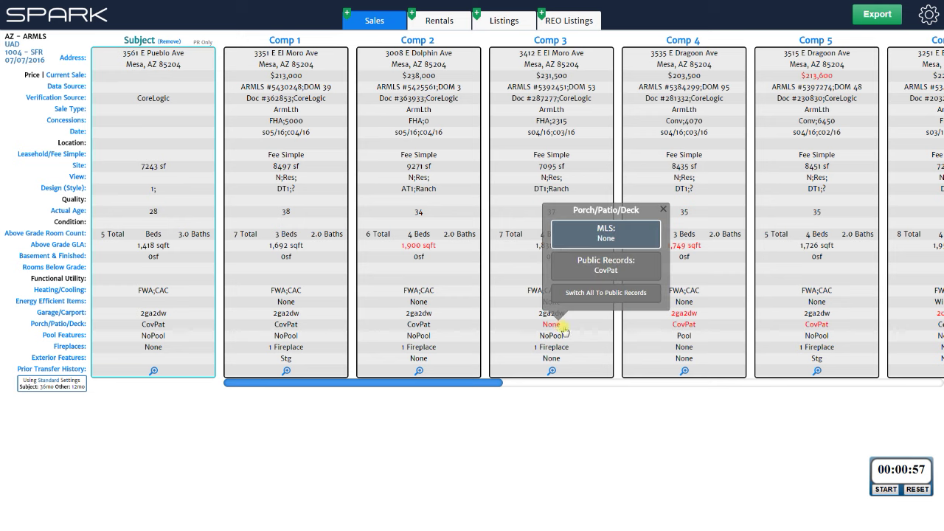
{"action": "left_click", "coordinate": [594, 331]}
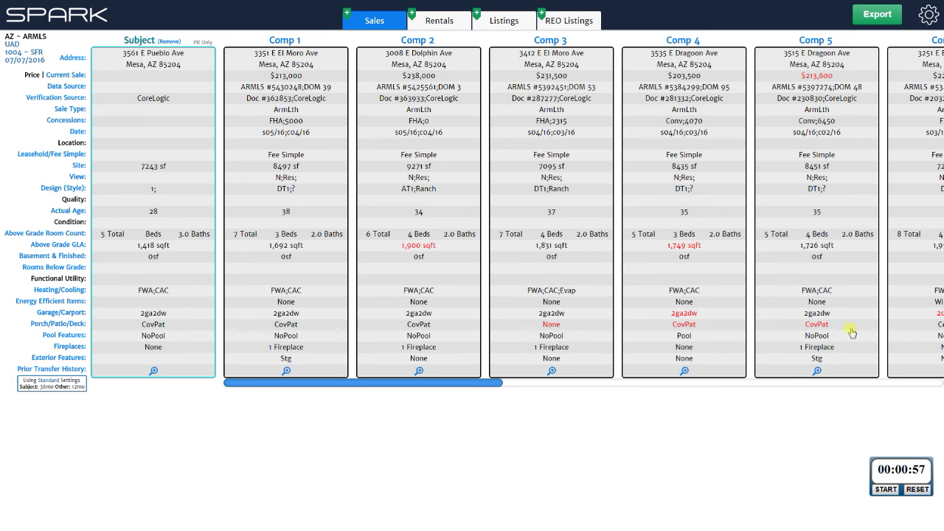
{"action": "left_click", "coordinate": [552, 328]}
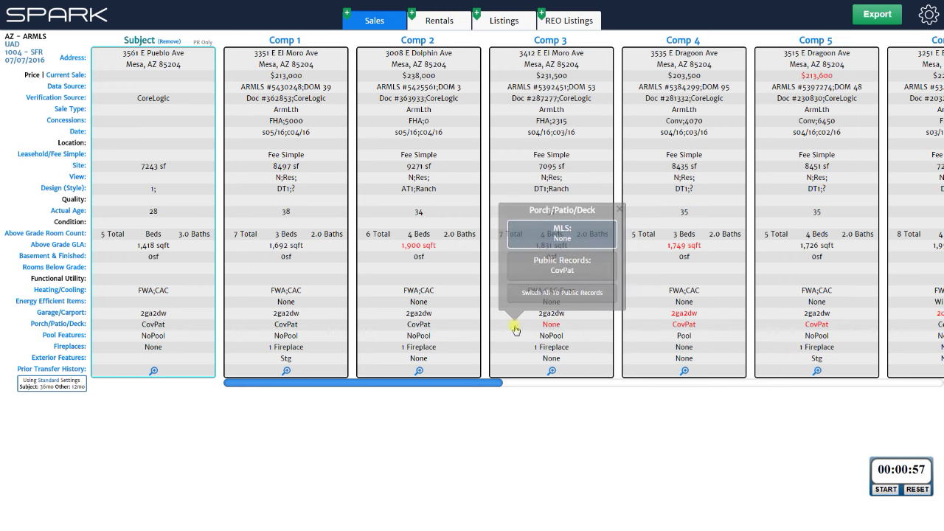
{"action": "left_click", "coordinate": [597, 336]}
{"action": "left_click", "coordinate": [77, 325]}
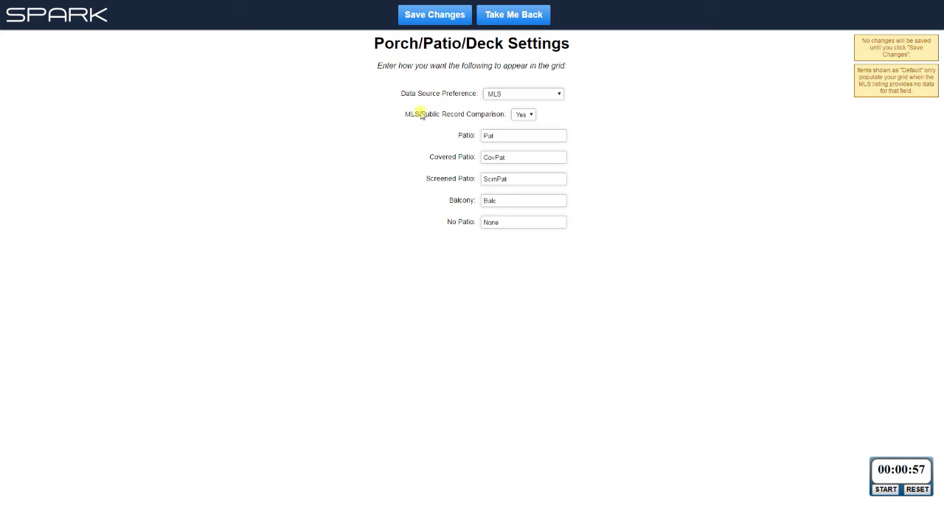
Step: Set Porch/Patio/Deck MLS/Public Record Comparison to No and return to the comp grid
{"action": "left_click", "coordinate": [522, 116]}
{"action": "left_click", "coordinate": [522, 132]}
{"action": "left_click", "coordinate": [494, 19]}
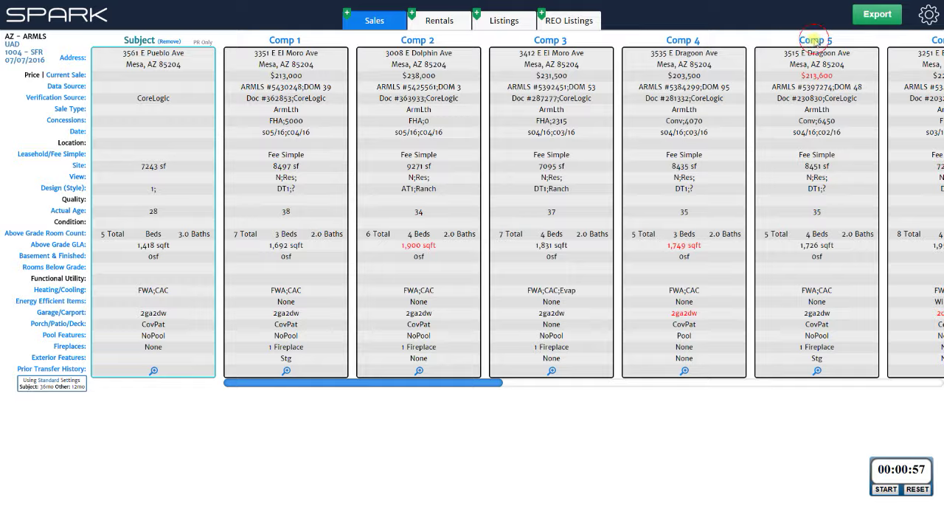
Step: Choose the 06/04/1997 $102,000 sale as Comp 5's closed sale, then open its prior transfer history
{"action": "left_click", "coordinate": [815, 40]}
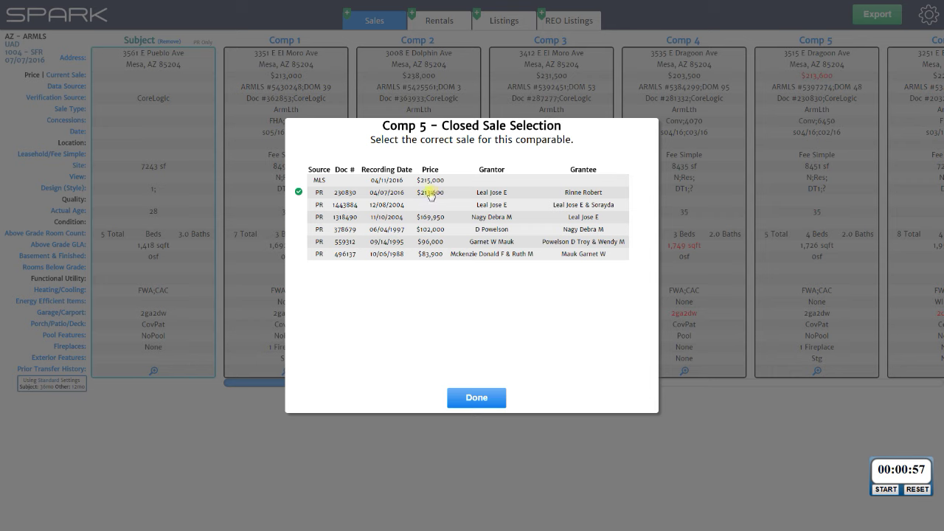
{"action": "left_click", "coordinate": [392, 229]}
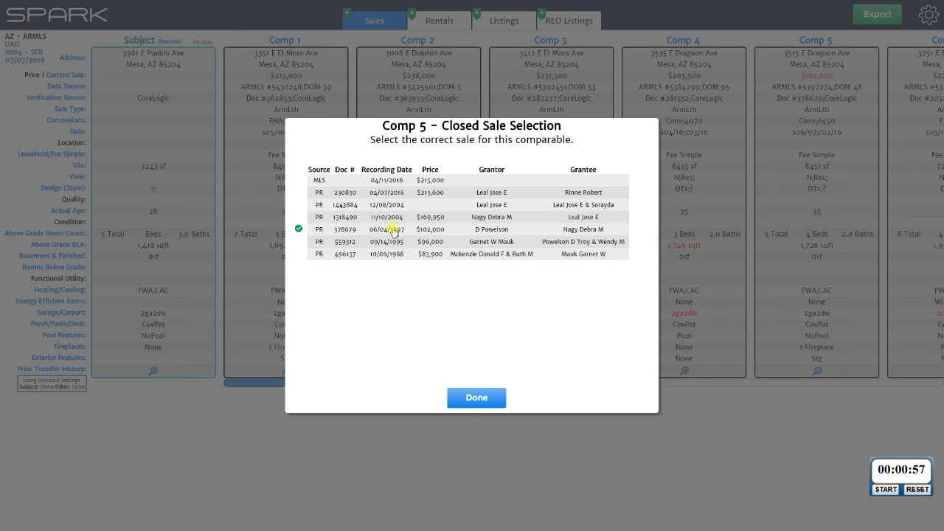
{"action": "left_click", "coordinate": [481, 399]}
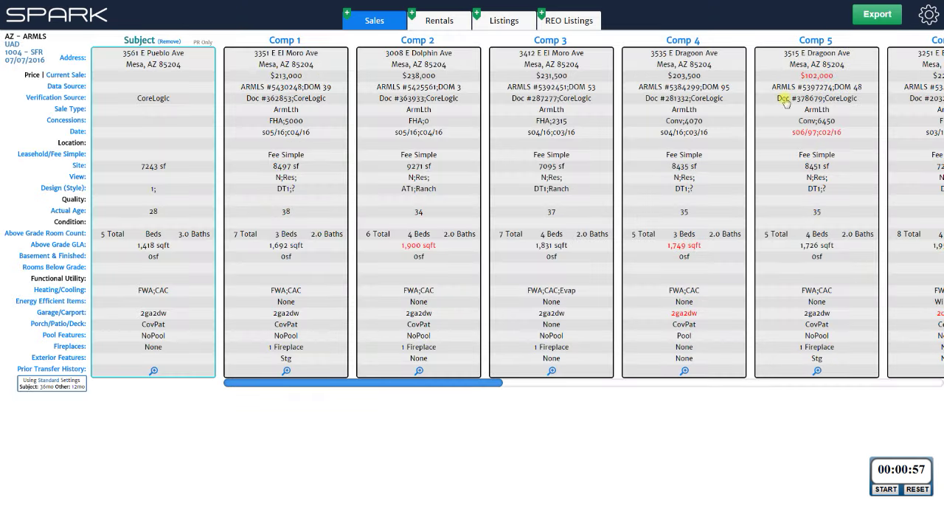
{"action": "mouse_move", "coordinate": [845, 78]}
{"action": "left_click", "coordinate": [817, 371]}
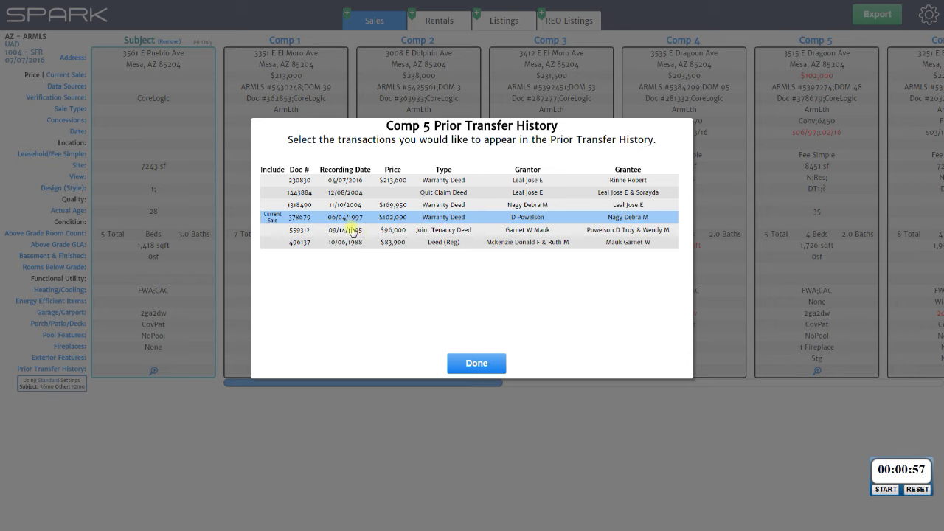
{"action": "left_click", "coordinate": [478, 361]}
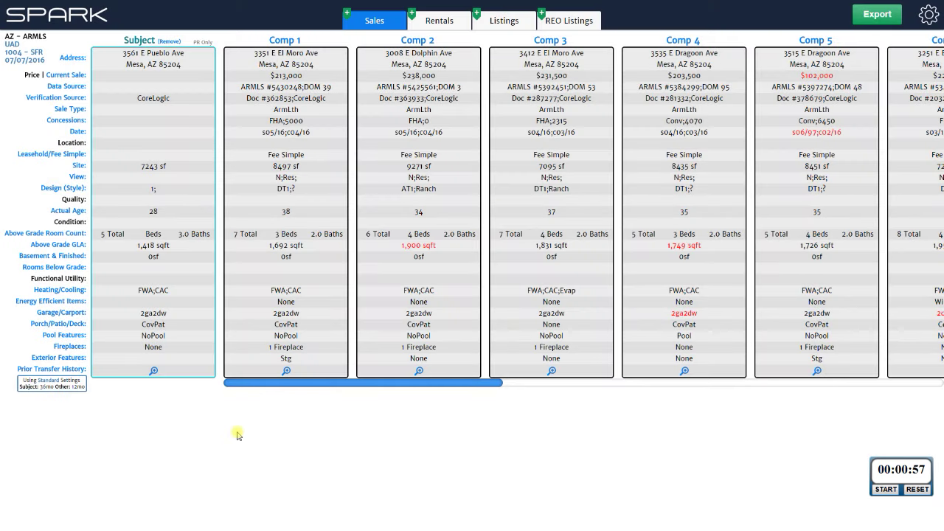
{"action": "left_click", "coordinate": [66, 370]}
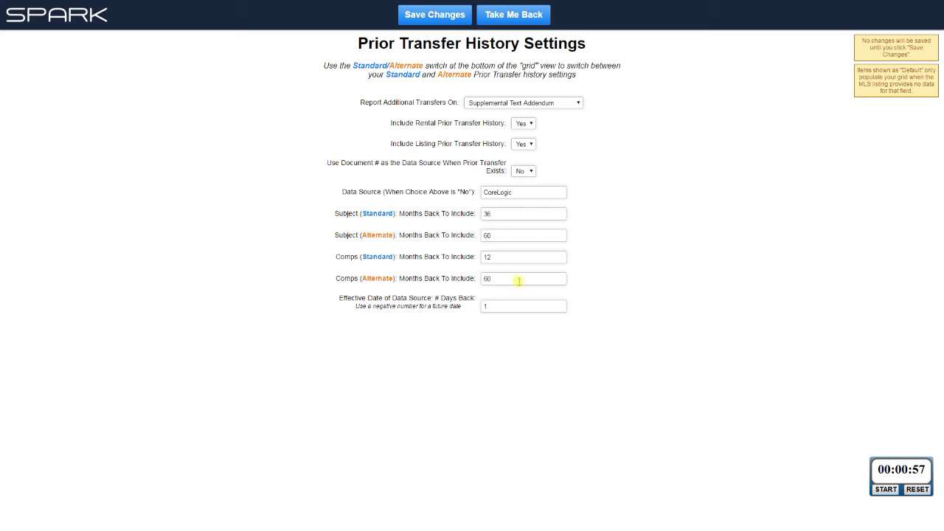
Step: Review the 60-month prior transfer lookback values, then switch the grid to Alternate prior transfer settings
{"action": "left_click", "coordinate": [508, 213]}
{"action": "left_click", "coordinate": [497, 278]}
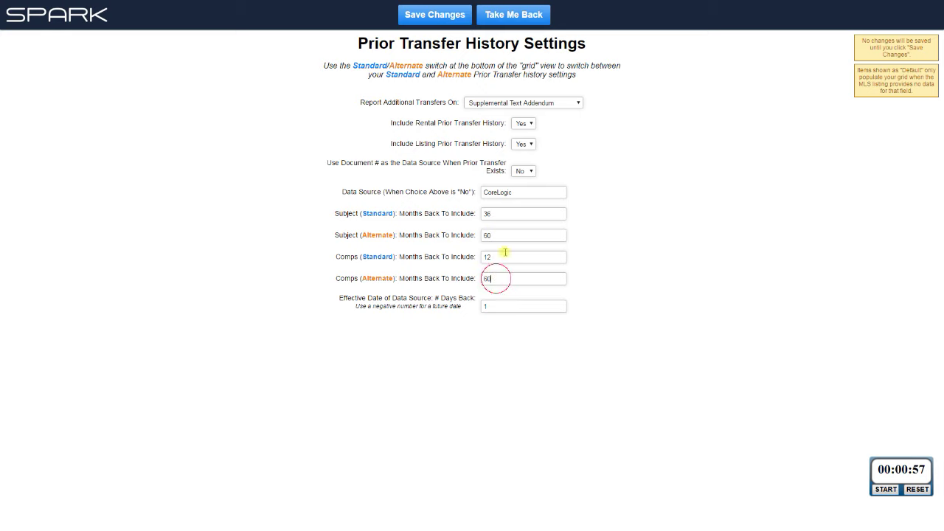
{"action": "left_click", "coordinate": [524, 14]}
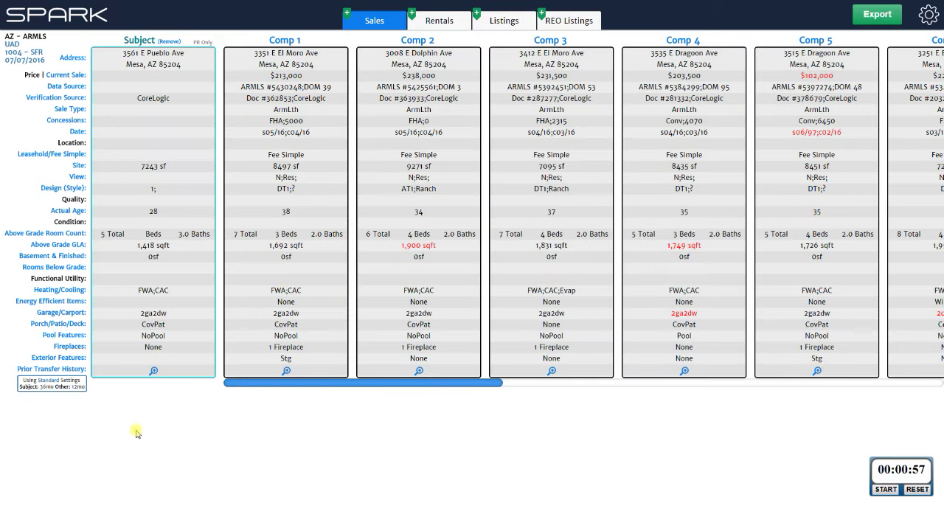
{"action": "left_click", "coordinate": [59, 389]}
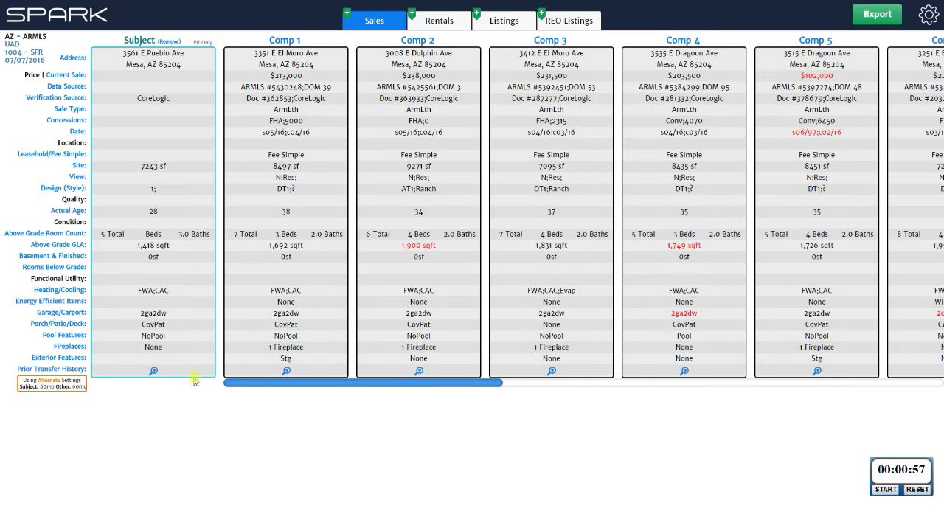
{"action": "left_click", "coordinate": [286, 371]}
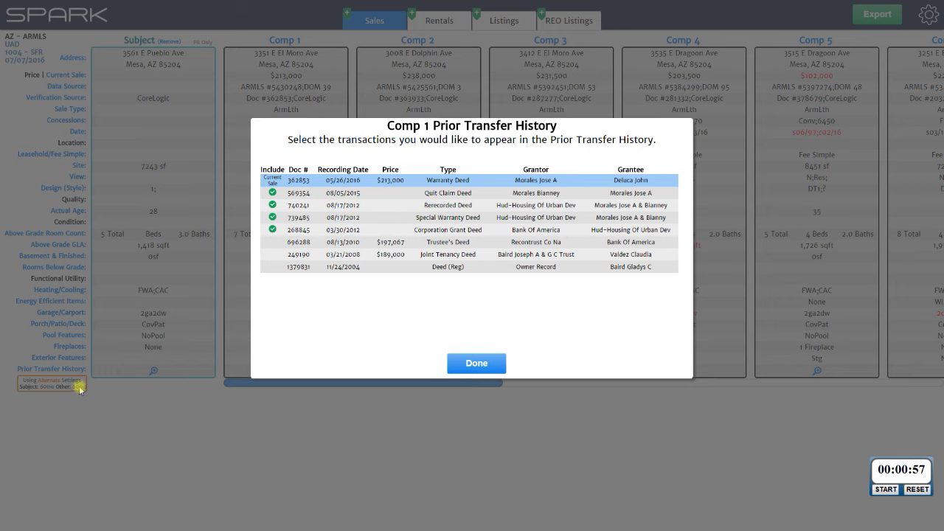
{"action": "left_click", "coordinate": [473, 363]}
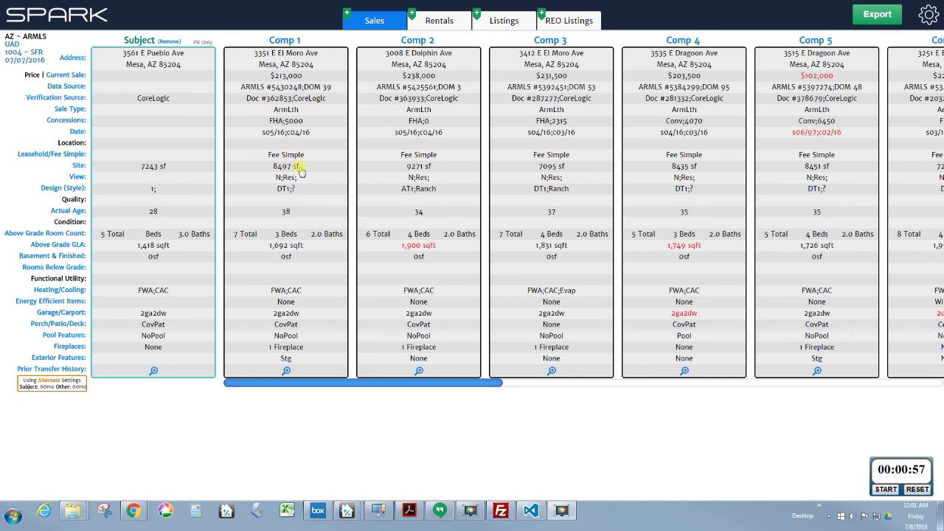
Step: Move the Comp 13 and Comp 14 active listings into the REO Listings tab
{"action": "left_click_drag", "start_coordinate": [314, 195], "coordinate": [263, 179]}
{"action": "left_click_drag", "start_coordinate": [441, 388], "coordinate": [907, 394]}
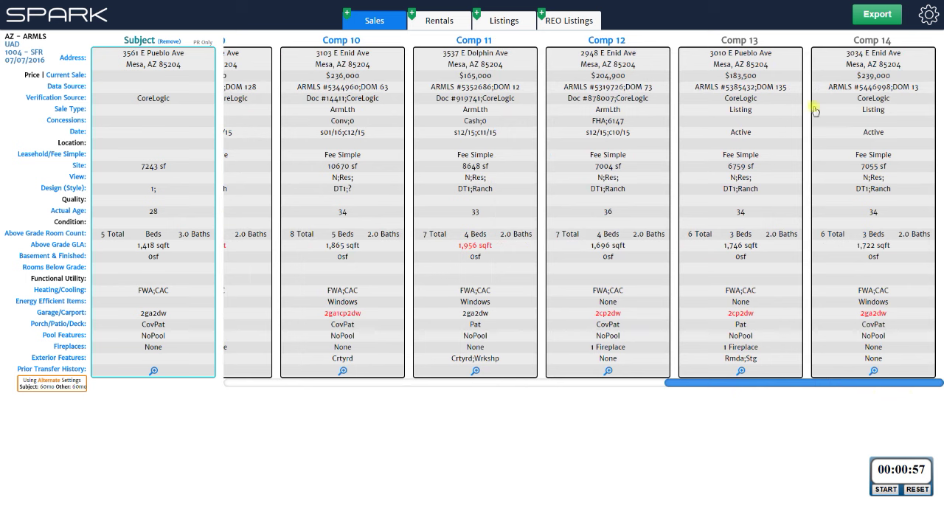
{"action": "left_click_drag", "start_coordinate": [742, 186], "coordinate": [570, 21]}
{"action": "left_click_drag", "start_coordinate": [907, 158], "coordinate": [585, 18]}
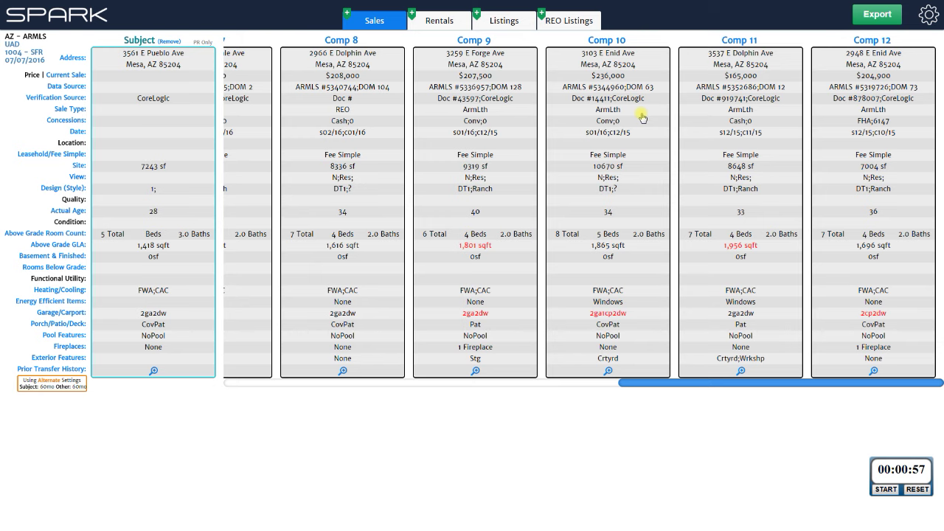
{"action": "left_click", "coordinate": [579, 21]}
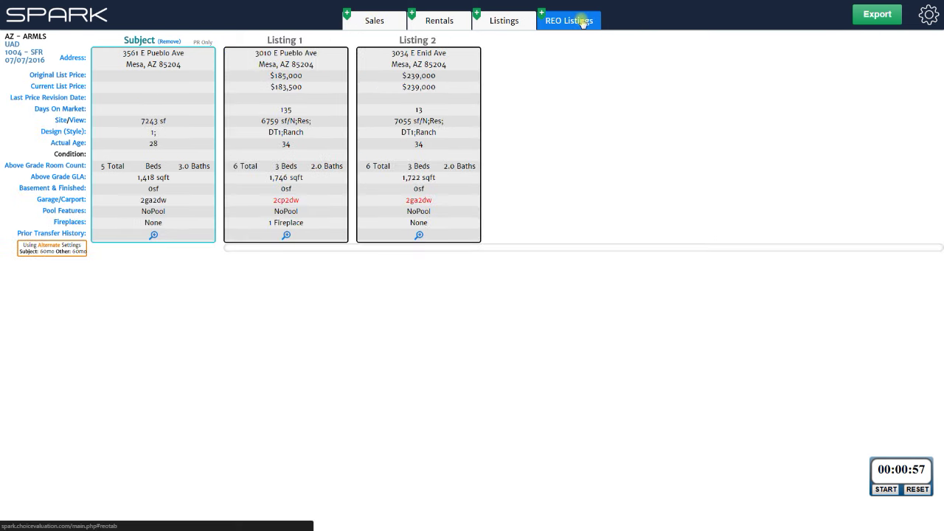
Step: Drag Listing 1 and Listing 2 back into Sales, then bring up the Add Comparables options
{"action": "left_click_drag", "start_coordinate": [426, 98], "coordinate": [384, 20]}
{"action": "left_click_drag", "start_coordinate": [305, 79], "coordinate": [383, 25]}
{"action": "left_click", "coordinate": [384, 25]}
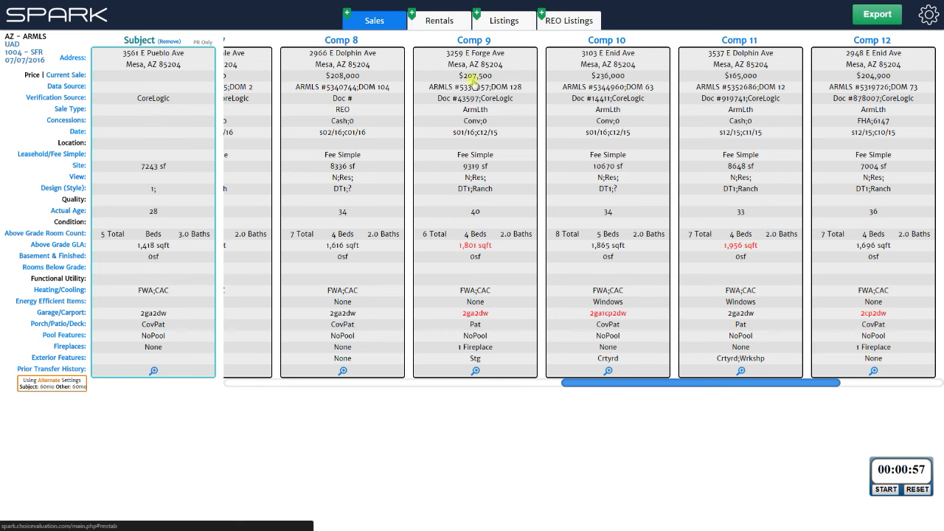
{"action": "left_click_drag", "start_coordinate": [679, 379], "coordinate": [828, 382]}
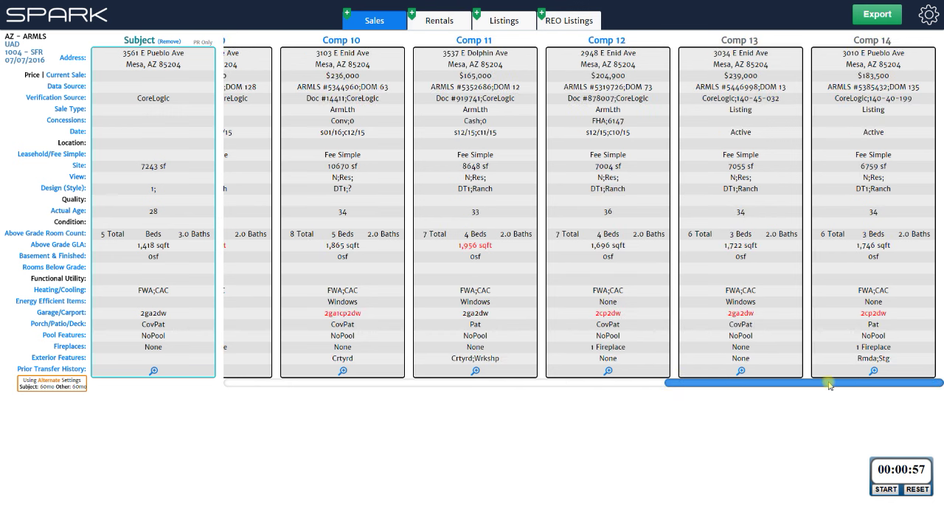
{"action": "left_click_drag", "start_coordinate": [719, 380], "coordinate": [394, 381]}
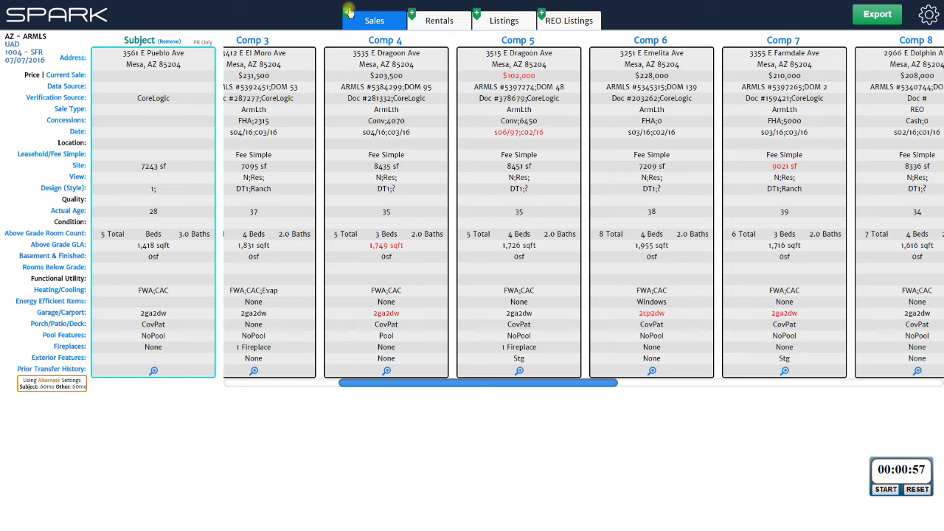
{"action": "left_click", "coordinate": [348, 14]}
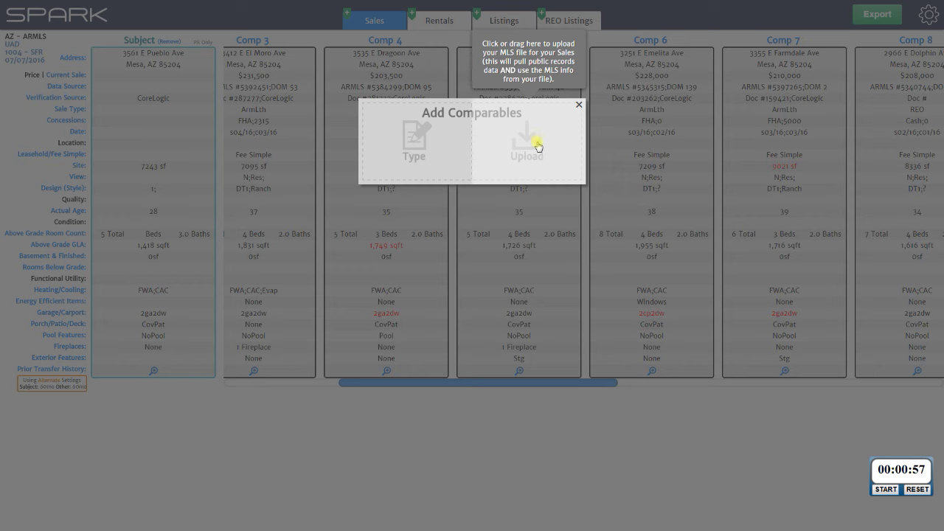
Step: View the manual comparable entry form, cancel it, and close Add Comparables without adding a comp
{"action": "left_click", "coordinate": [421, 136]}
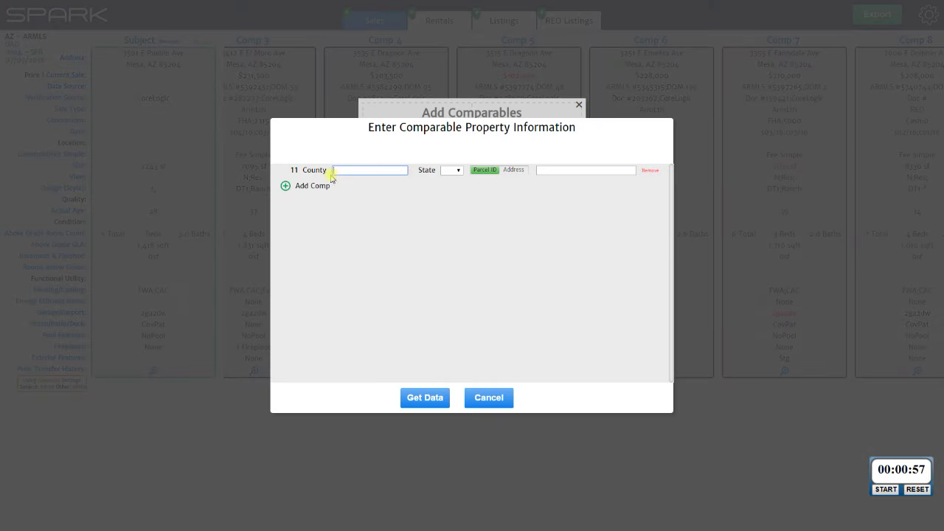
{"action": "left_click", "coordinate": [483, 397]}
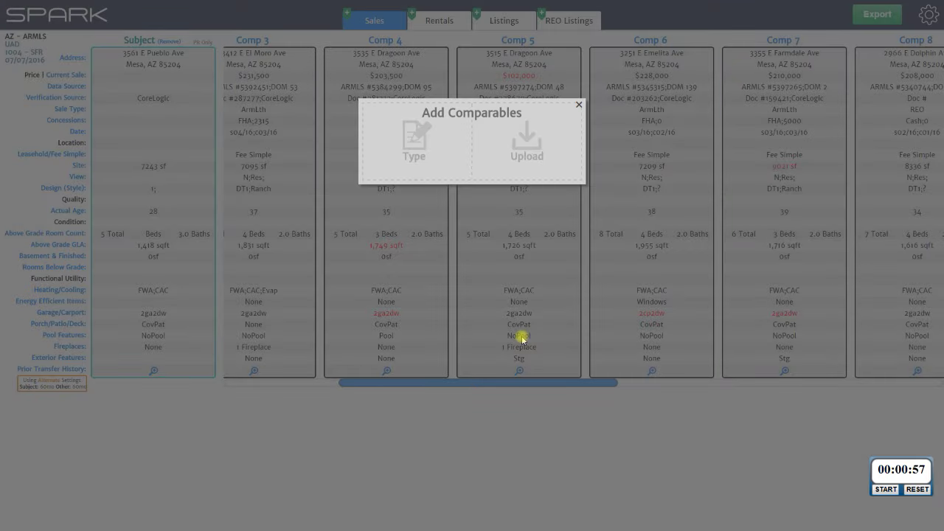
{"action": "left_click", "coordinate": [579, 105]}
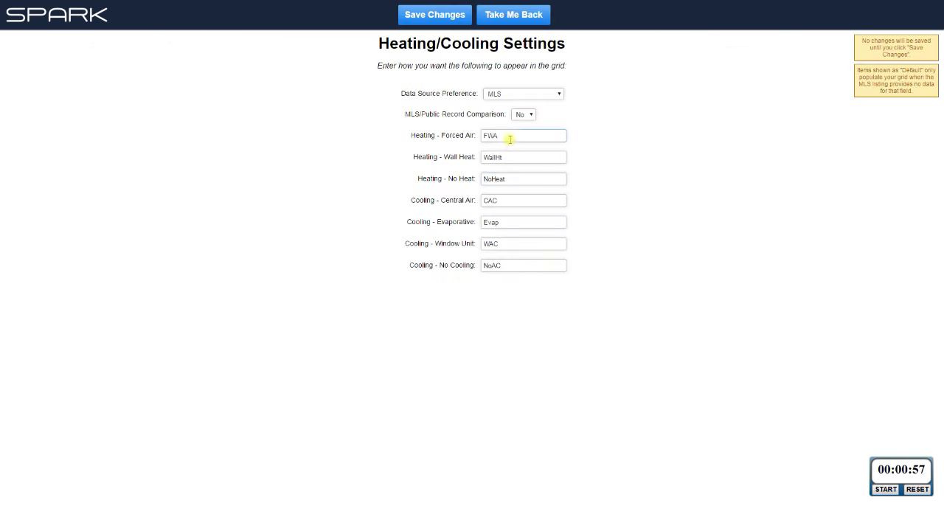
Step: Change the Forced Air abbreviation from FWA to FAU, save, and return to the grid
{"action": "double_click", "coordinate": [508, 138]}
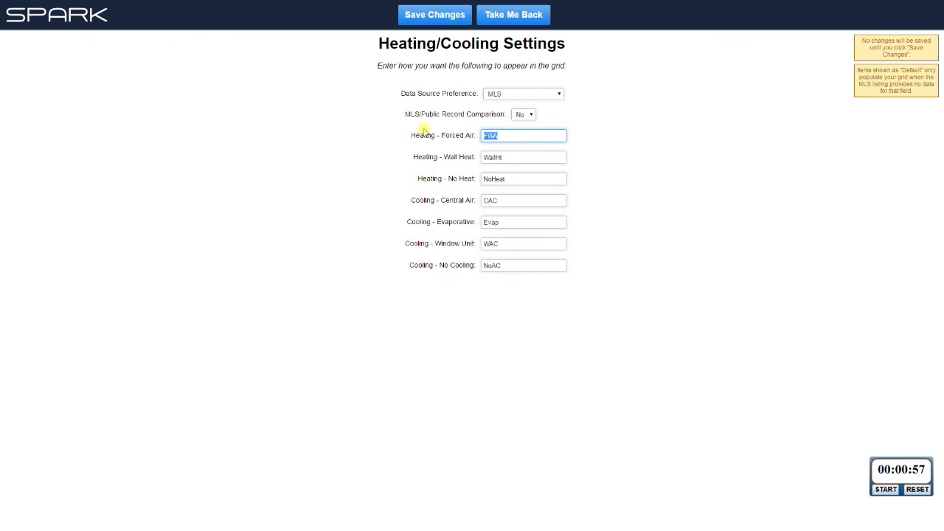
{"action": "left_click", "coordinate": [457, 18]}
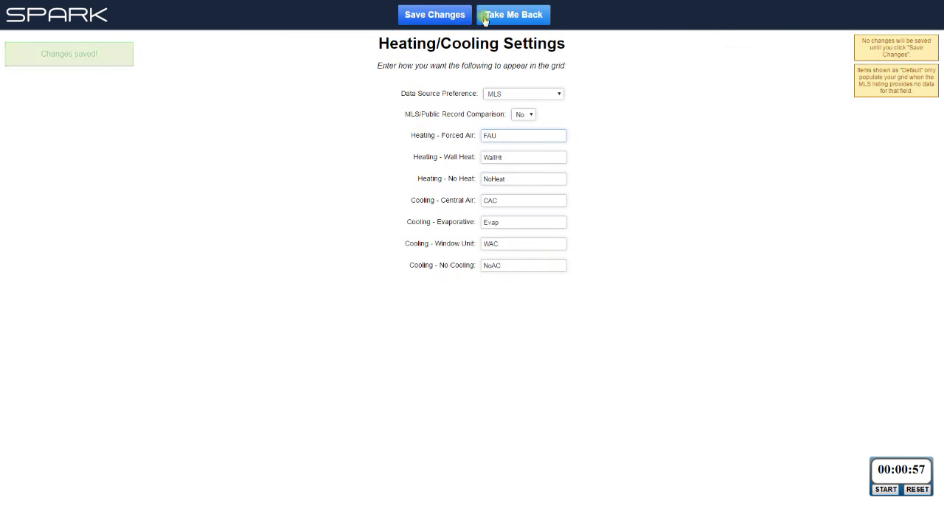
{"action": "left_click", "coordinate": [515, 16]}
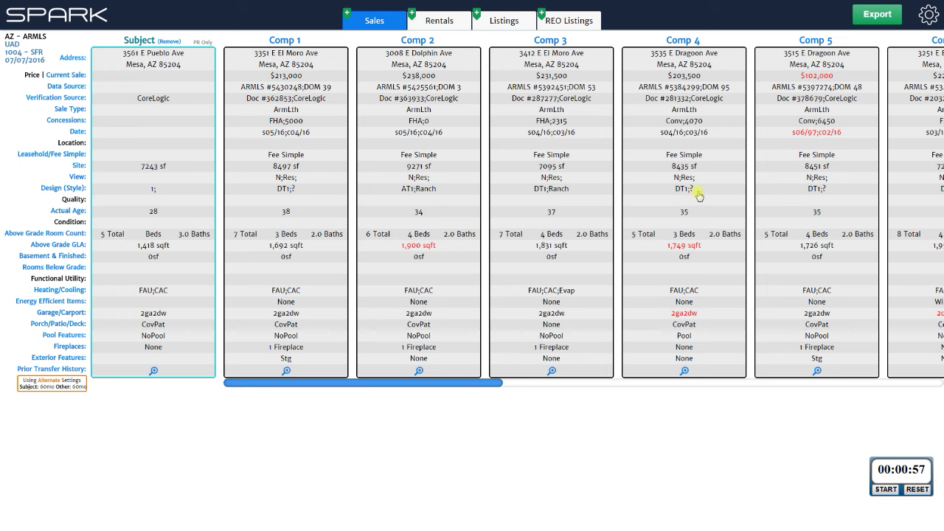
Step: In General Settings, set Default State to AZ and Default MLS to ARMLS, save, and return to the Sales grid
{"action": "left_click", "coordinate": [928, 17]}
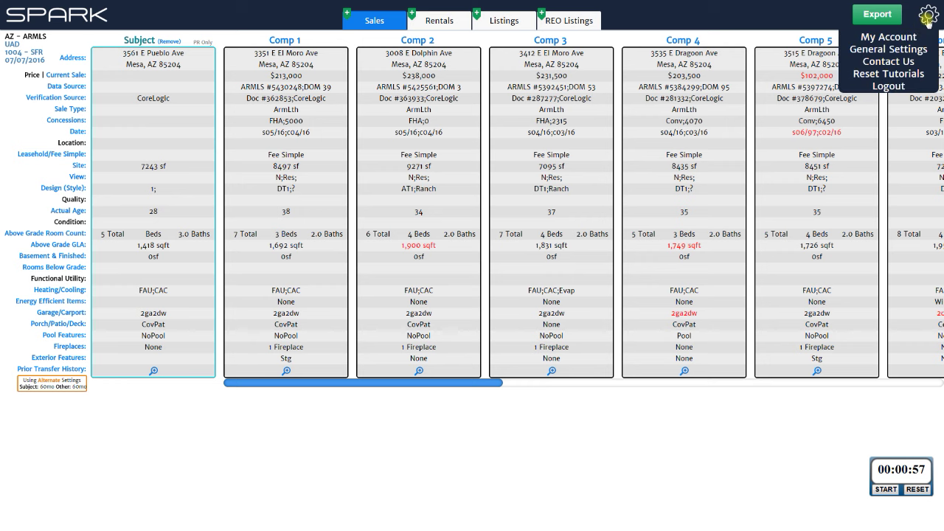
{"action": "left_click", "coordinate": [897, 48]}
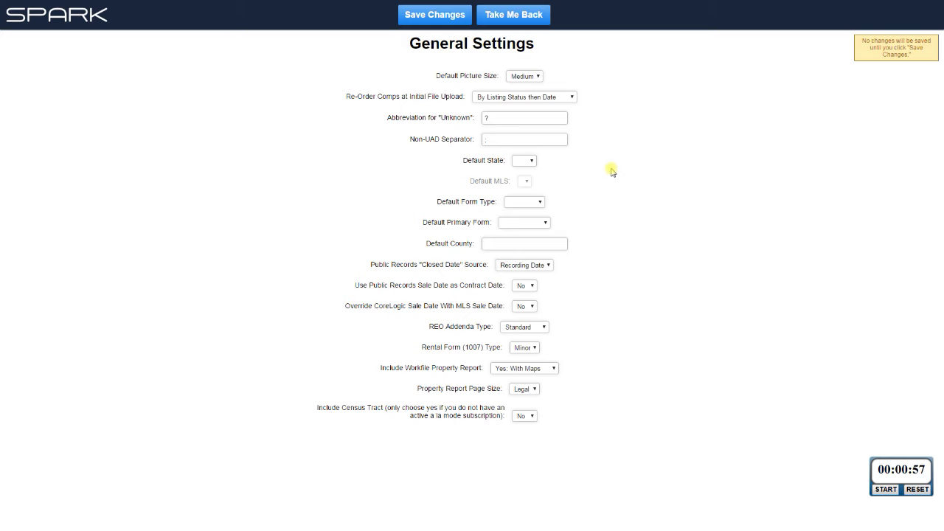
{"action": "mouse_move", "coordinate": [520, 161]}
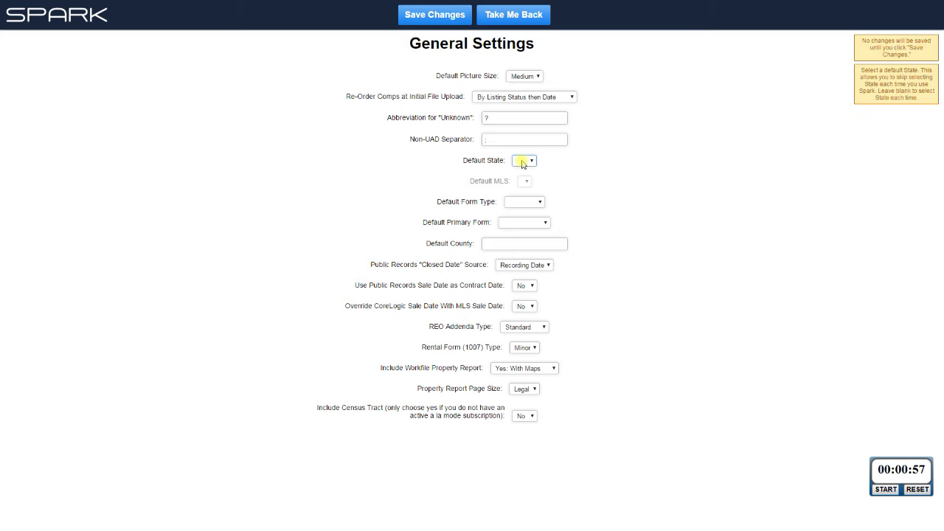
{"action": "left_click", "coordinate": [523, 162]}
{"action": "left_click", "coordinate": [524, 184]}
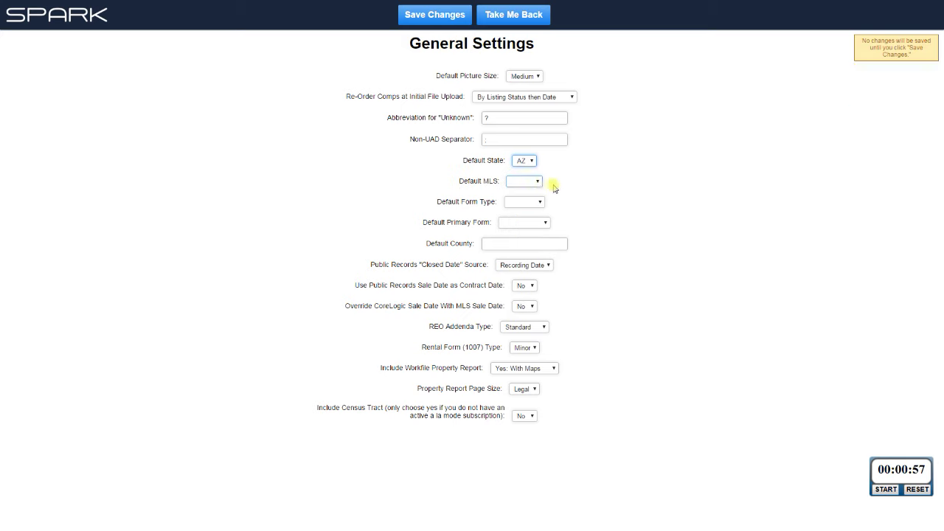
{"action": "left_click", "coordinate": [525, 181]}
{"action": "left_click", "coordinate": [526, 198]}
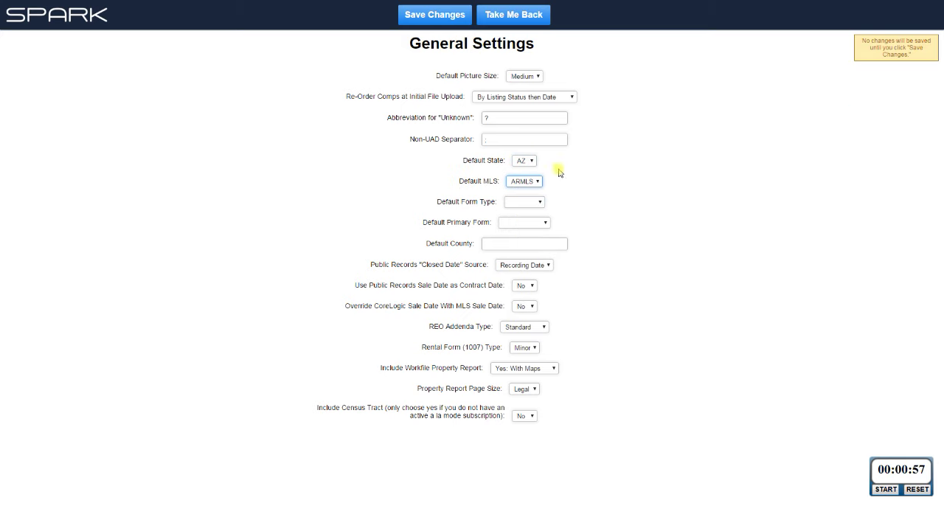
{"action": "left_click", "coordinate": [450, 16]}
{"action": "left_click", "coordinate": [515, 17]}
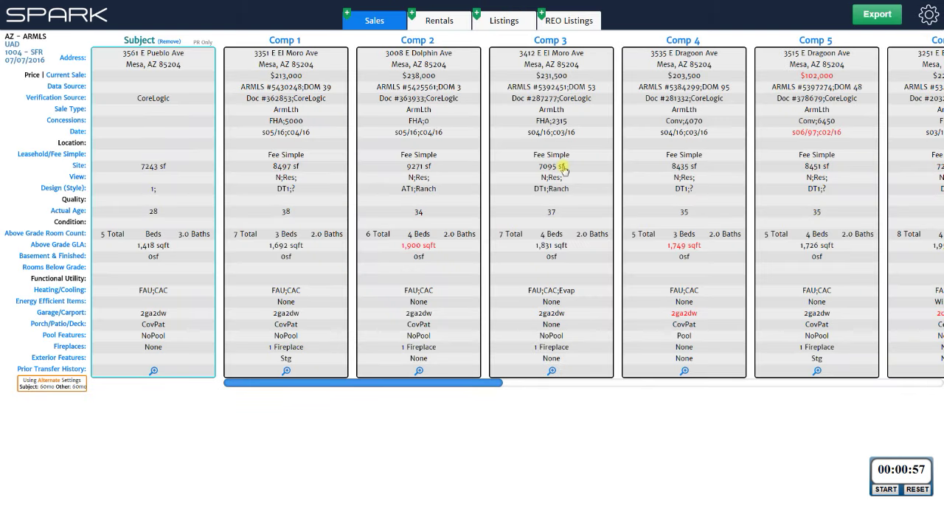